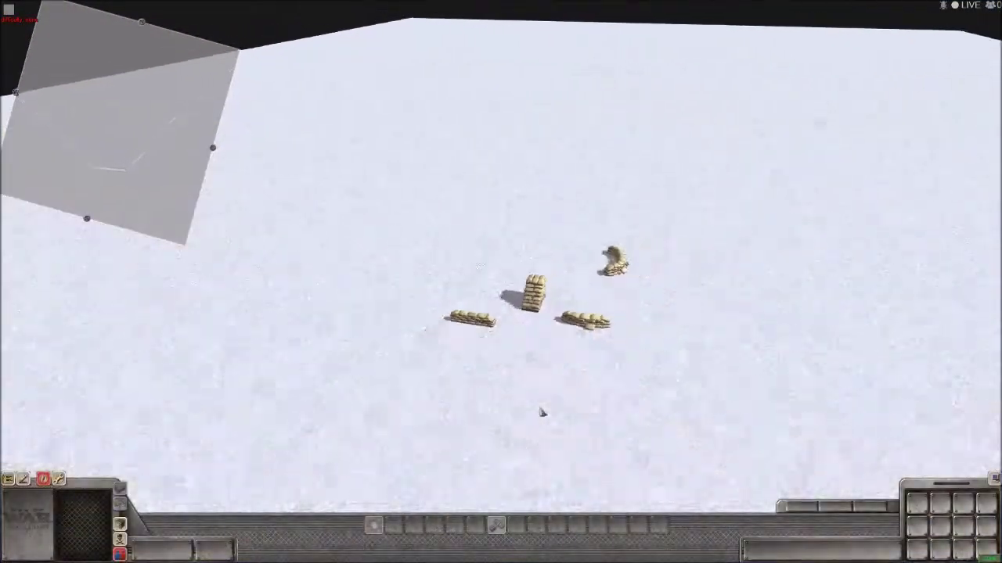
Open the terrain editing tools in polygon mode and turn on the wireframe display
middle_click_drag(542, 412, 516, 396)
key("Left")
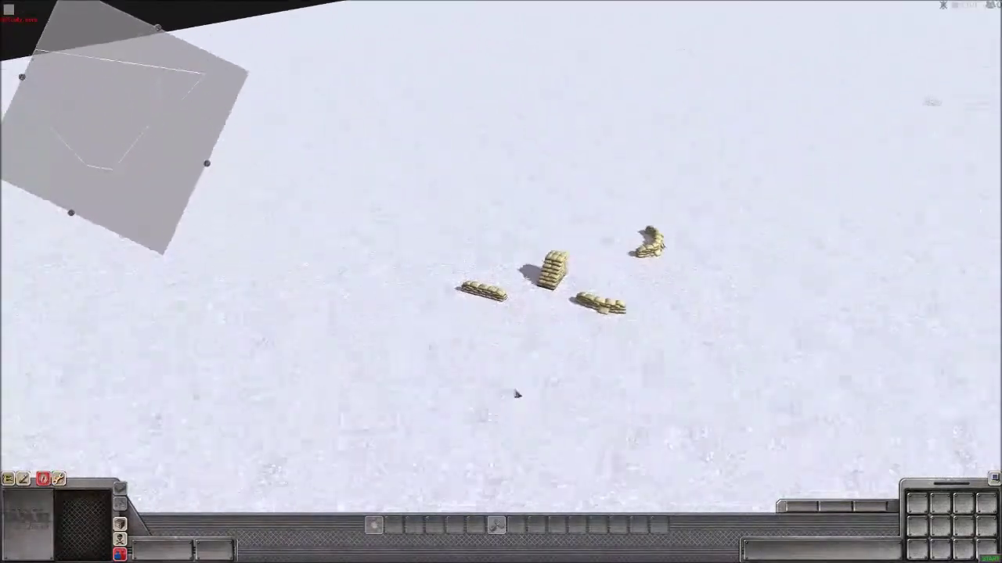
key("F2")
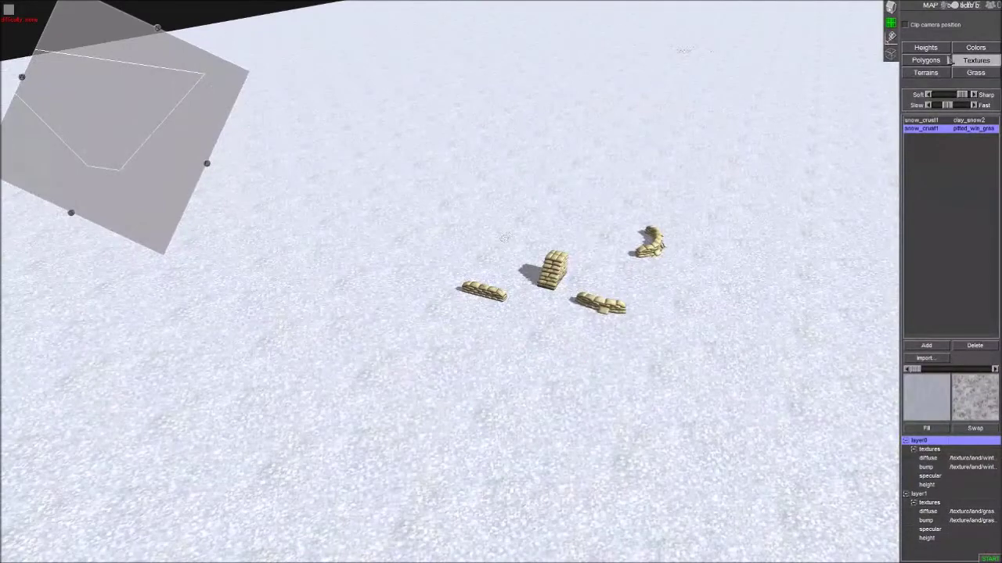
left_click(935, 62)
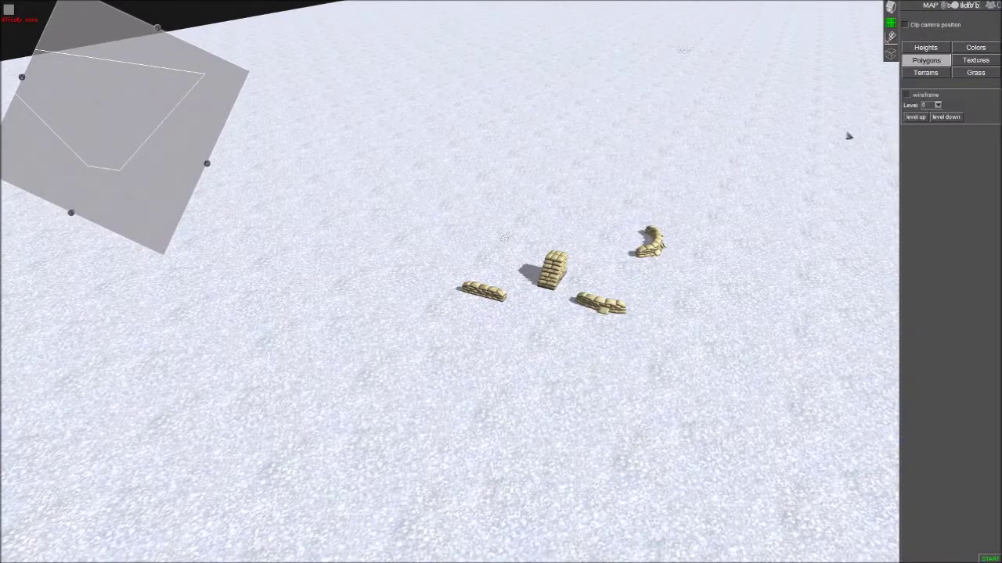
middle_click_drag(530, 272, 631, 328)
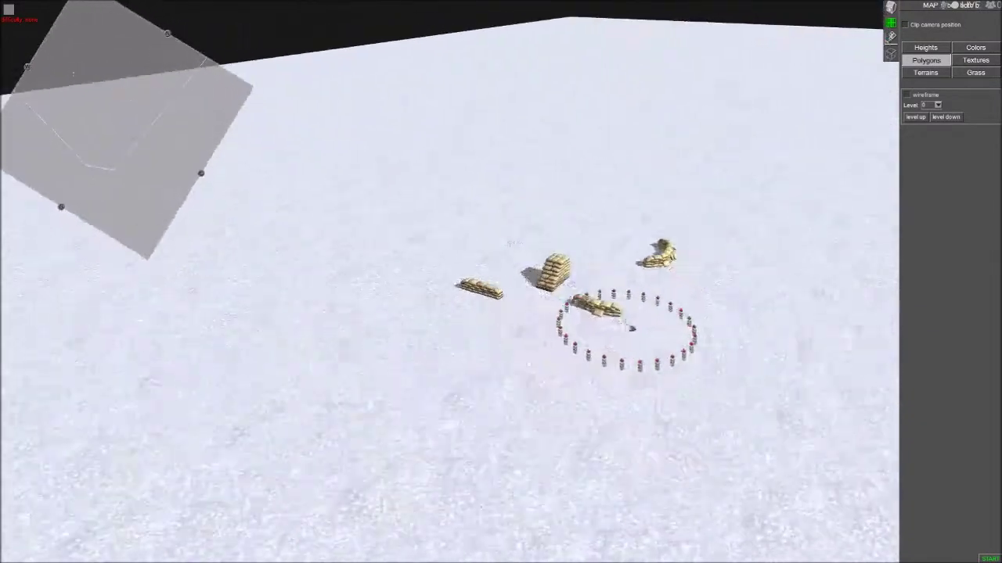
left_click(906, 94)
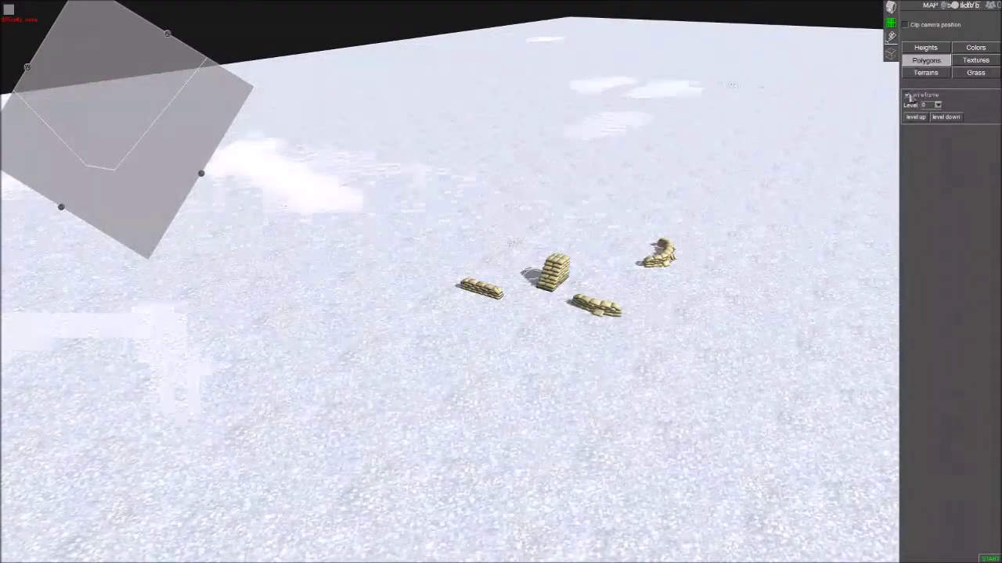
Set the polygon detail level for the terrain mesh to 4
middle_click_drag(130, 308, 234, 427)
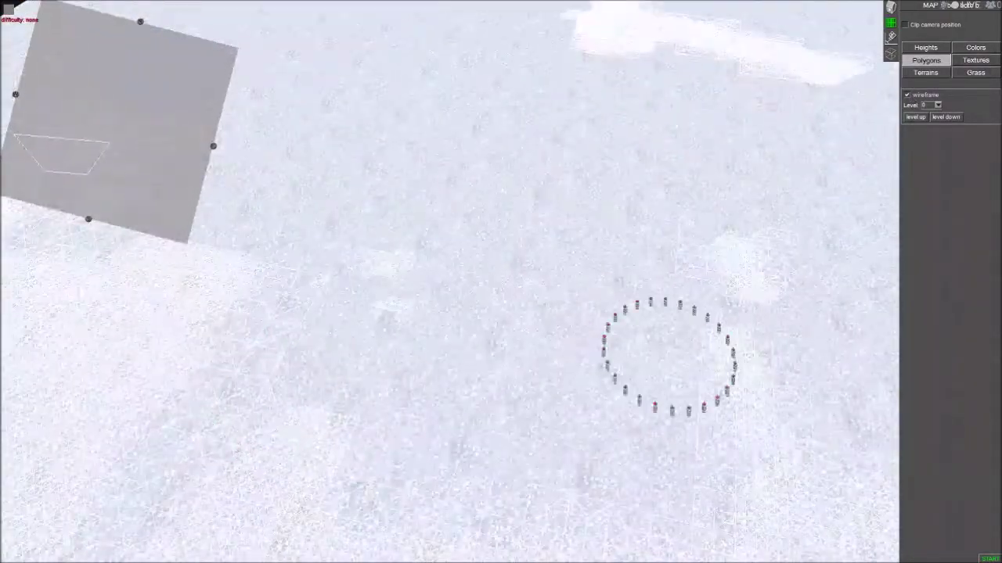
mouse_move(671, 357)
middle_mouse_down()
mouse_move(788, 226)
mouse_move(760, 212)
mouse_move(662, 230)
mouse_move(611, 219)
mouse_move(710, 223)
mouse_move(541, 302)
mouse_move(253, 206)
mouse_move(397, 423)
mouse_move(293, 224)
mouse_move(185, 363)
mouse_move(336, 463)
mouse_move(266, 510)
mouse_move(300, 423)
mouse_move(608, 356)
middle_mouse_up()
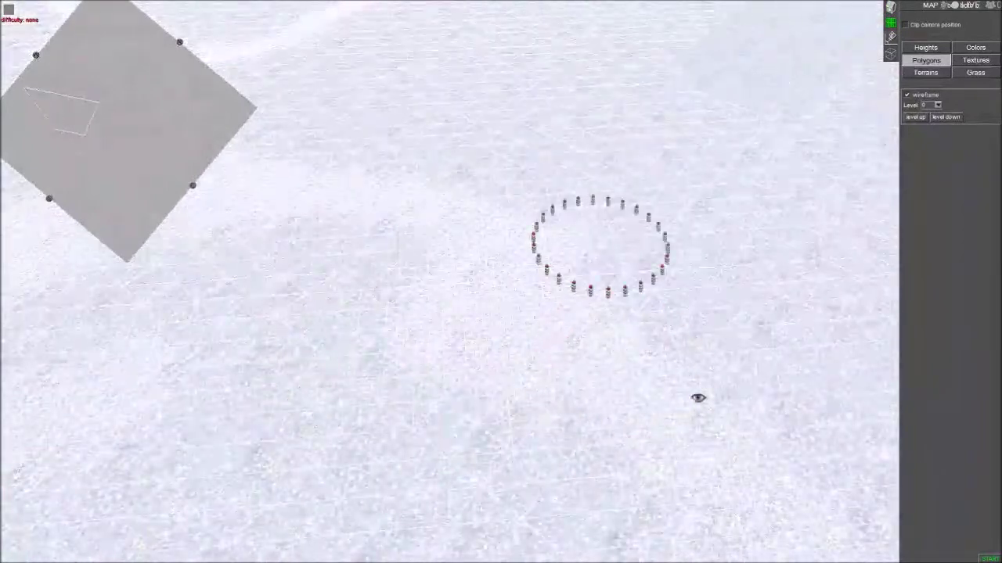
mouse_move(562, 379)
middle_mouse_down()
mouse_move(512, 409)
mouse_move(488, 464)
middle_mouse_up()
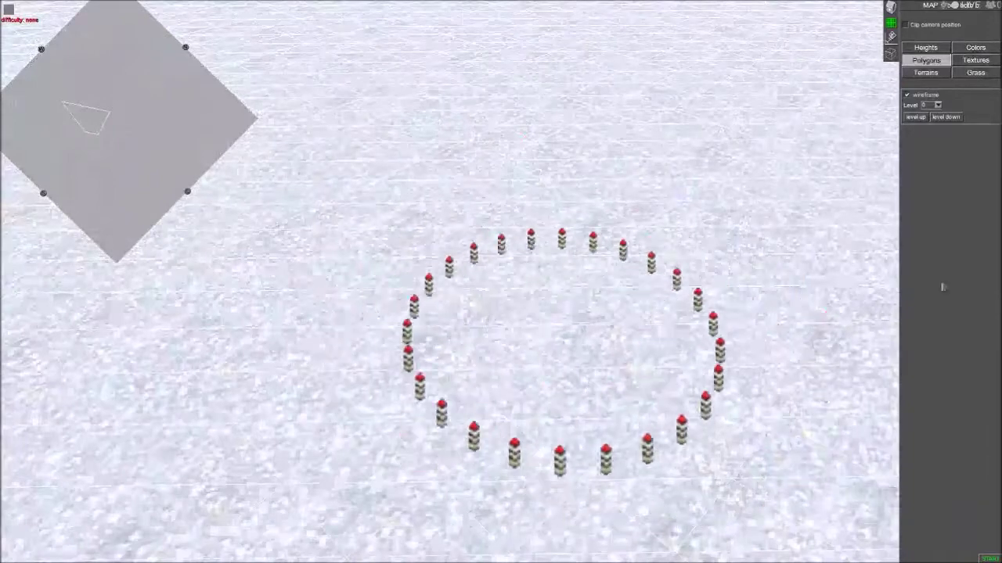
left_click(946, 118)
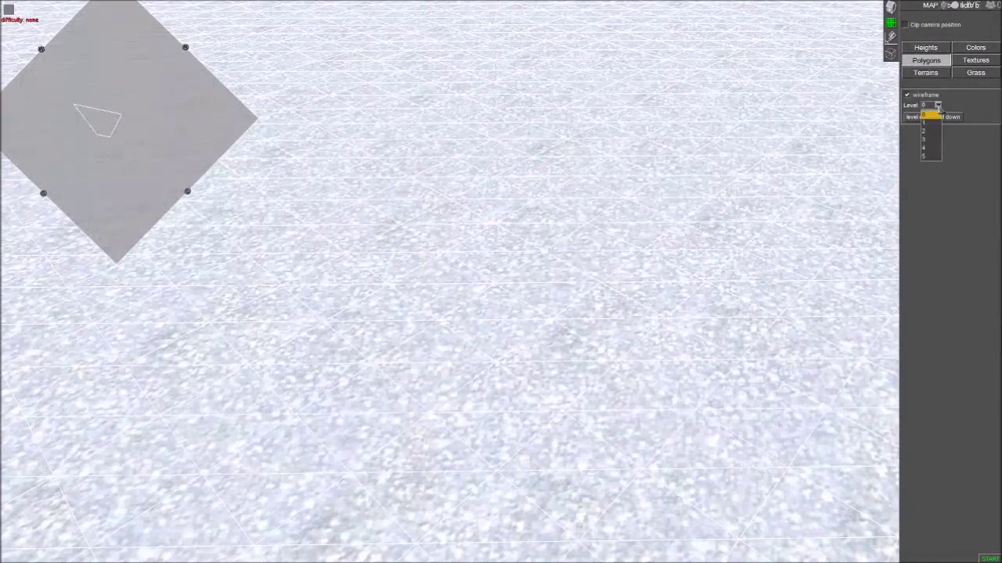
scroll(649, 195, "down", 2)
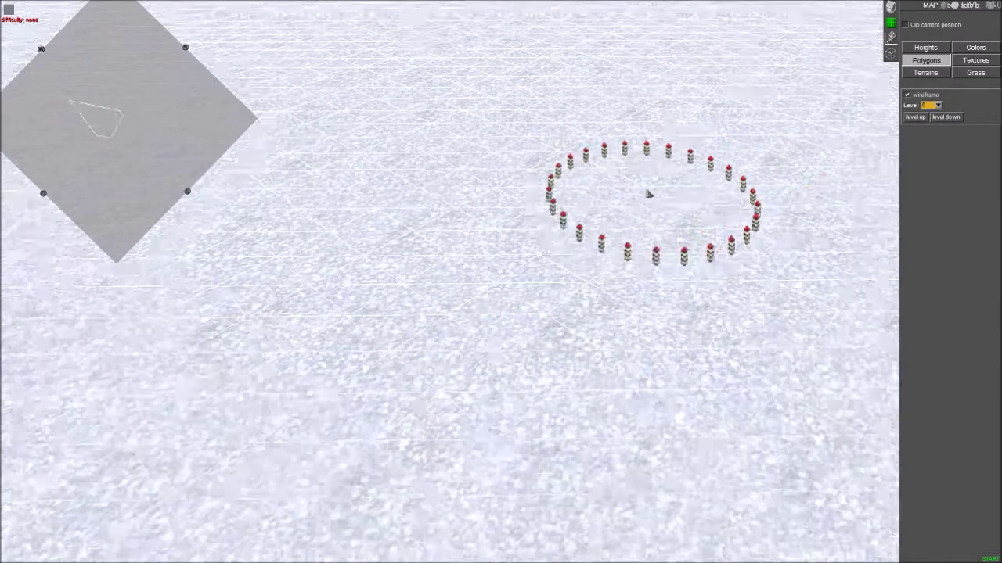
mouse_move(649, 195)
middle_mouse_down()
mouse_move(704, 222)
mouse_move(552, 225)
middle_mouse_up()
scroll(659, 221, "down", 3)
left_click(937, 105)
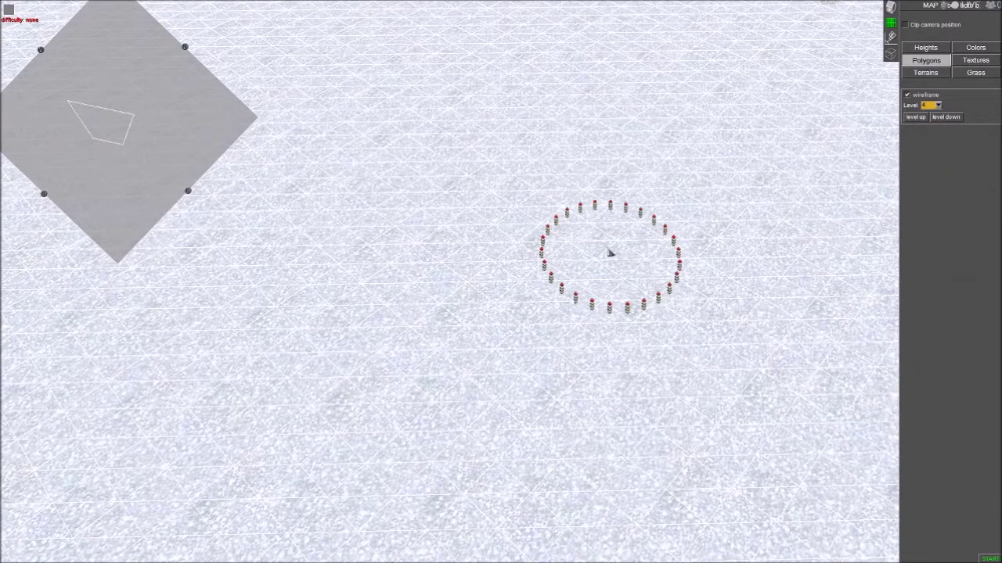
Dig a hole in the coarser mesh area with the Heights brush, using a fixed height of -10
mouse_move(601, 331)
middle_mouse_down()
mouse_move(539, 273)
mouse_move(572, 358)
mouse_move(556, 365)
mouse_move(529, 286)
mouse_move(418, 237)
mouse_move(526, 355)
middle_mouse_up()
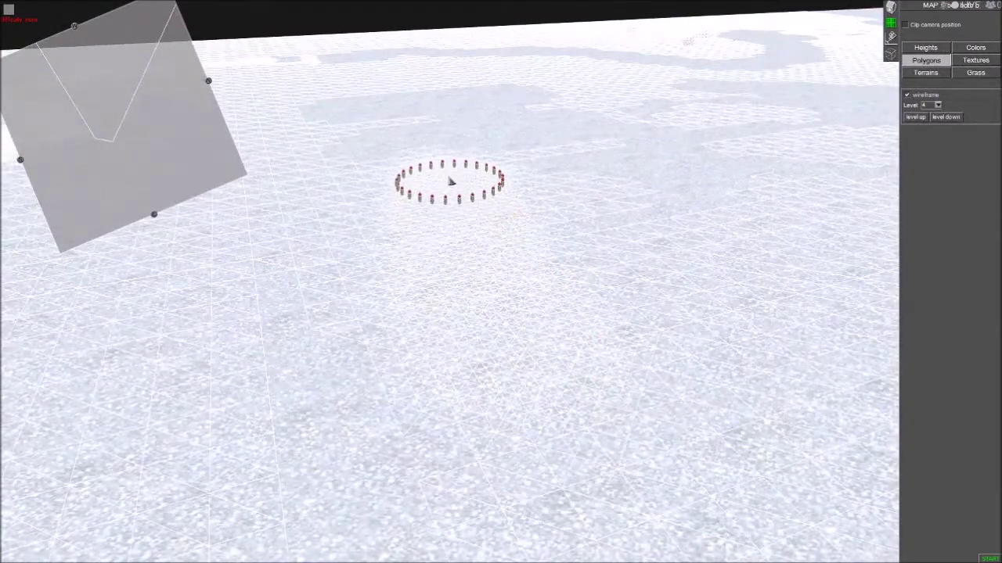
middle_click_drag(540, 248, 668, 299)
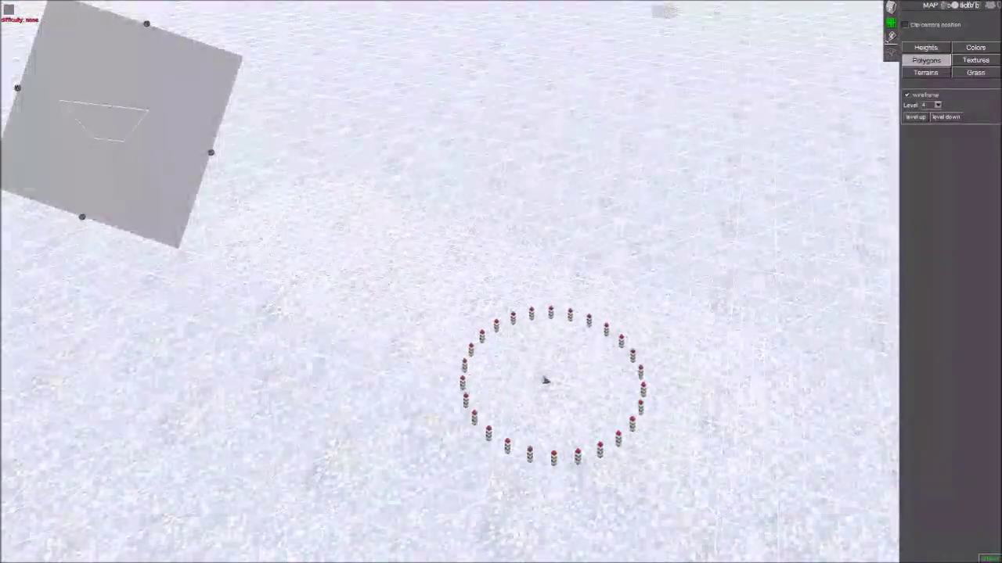
middle_click_drag(619, 354, 430, 341)
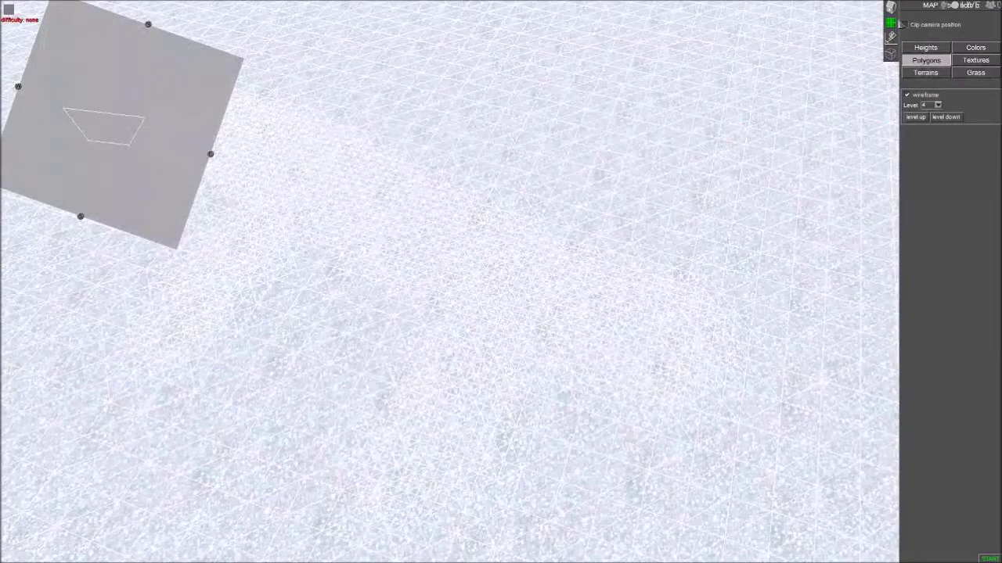
left_click(927, 48)
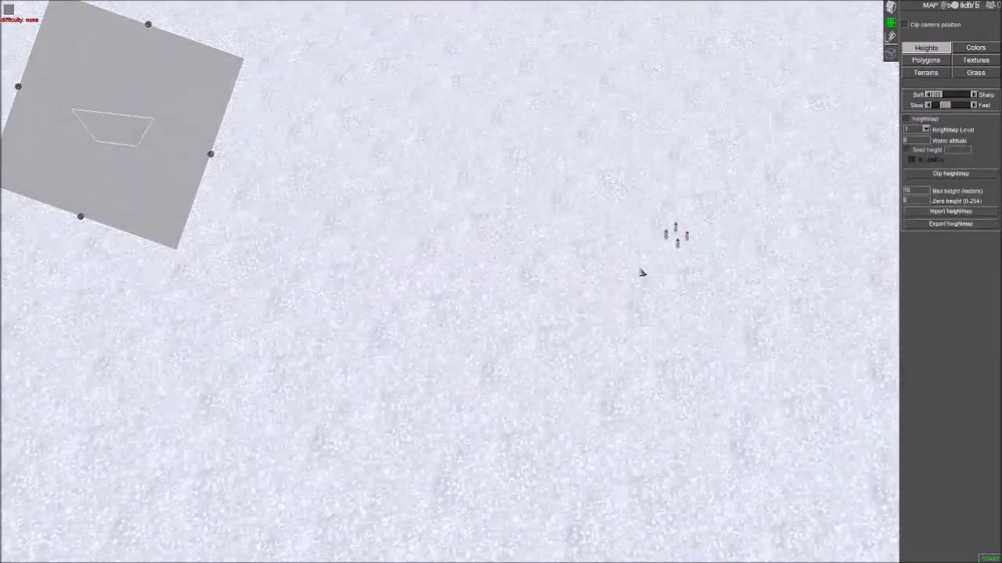
left_click(923, 61)
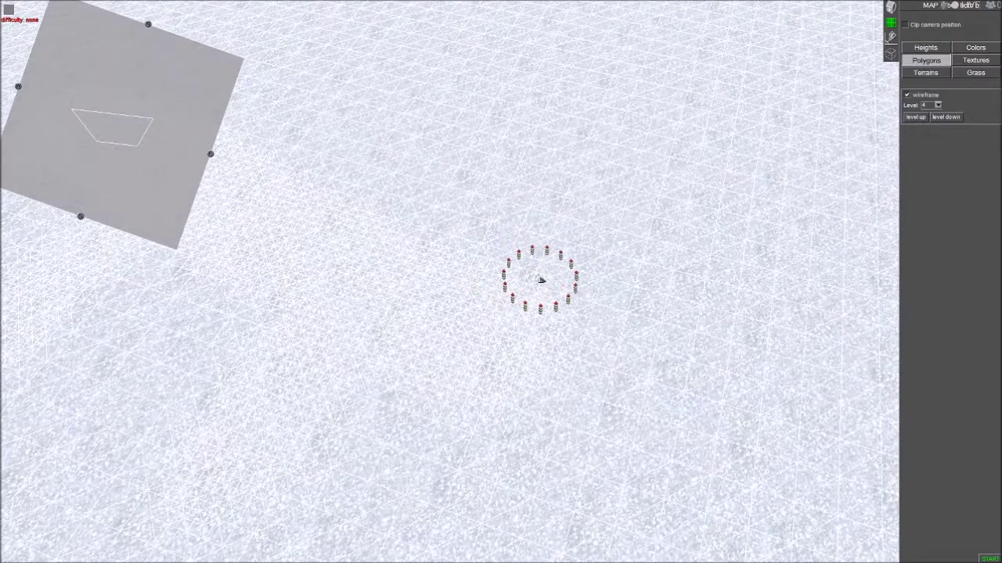
scroll(599, 266, "up", 1)
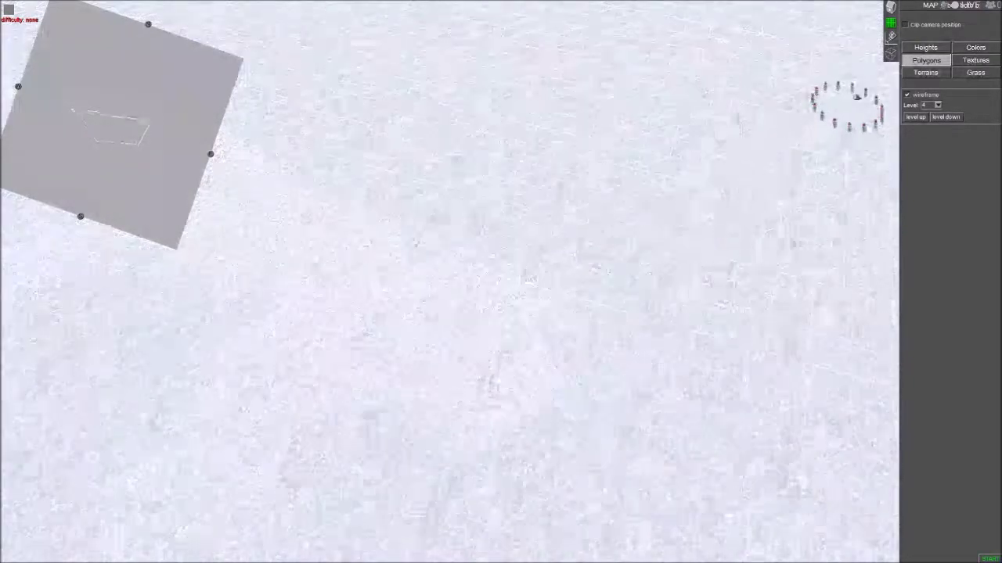
left_click(921, 50)
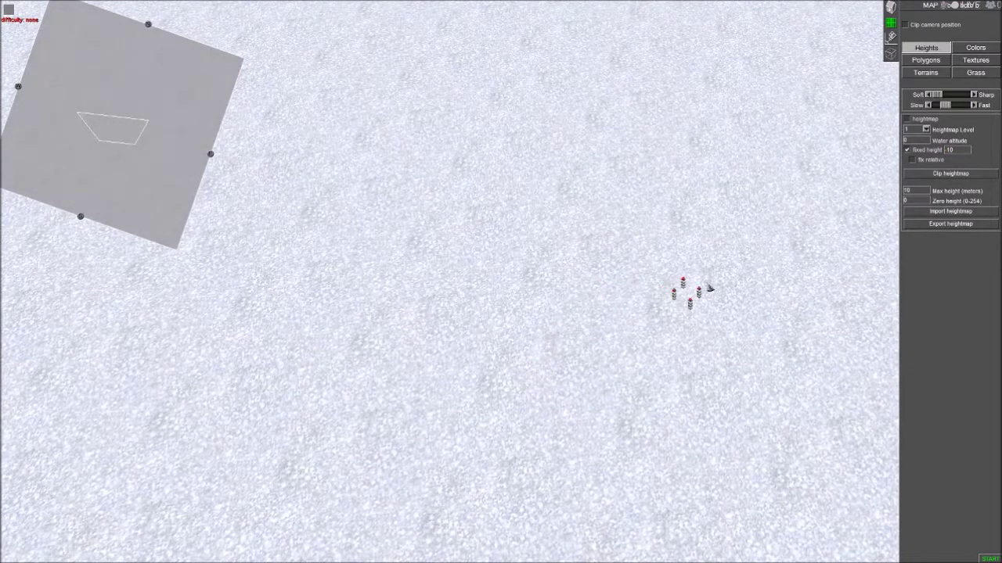
left_click(742, 190)
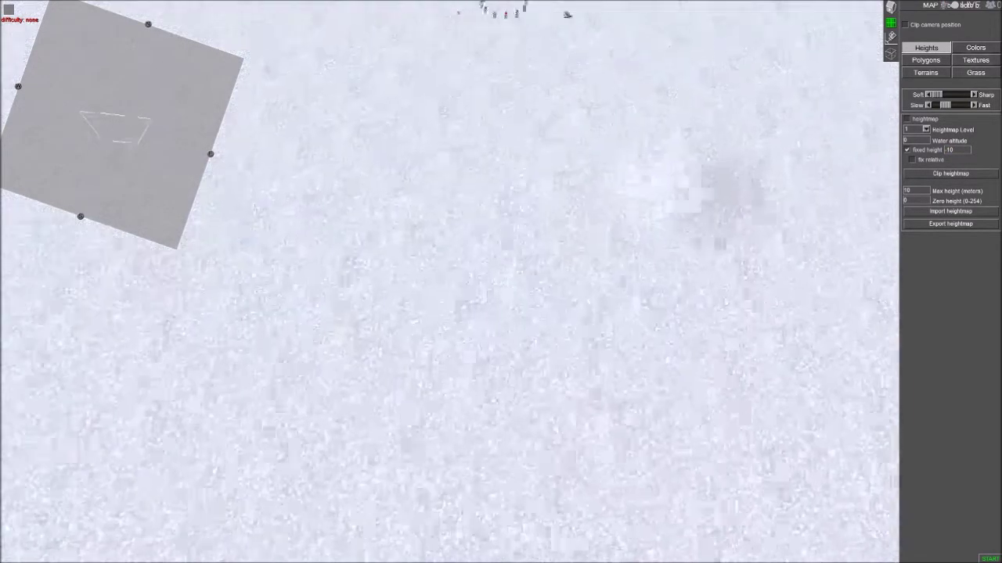
Inspect the hole up close and examine the polygon wireframe around it and the neighbouring dense mesh
middle_click_drag(773, 230, 548, 172)
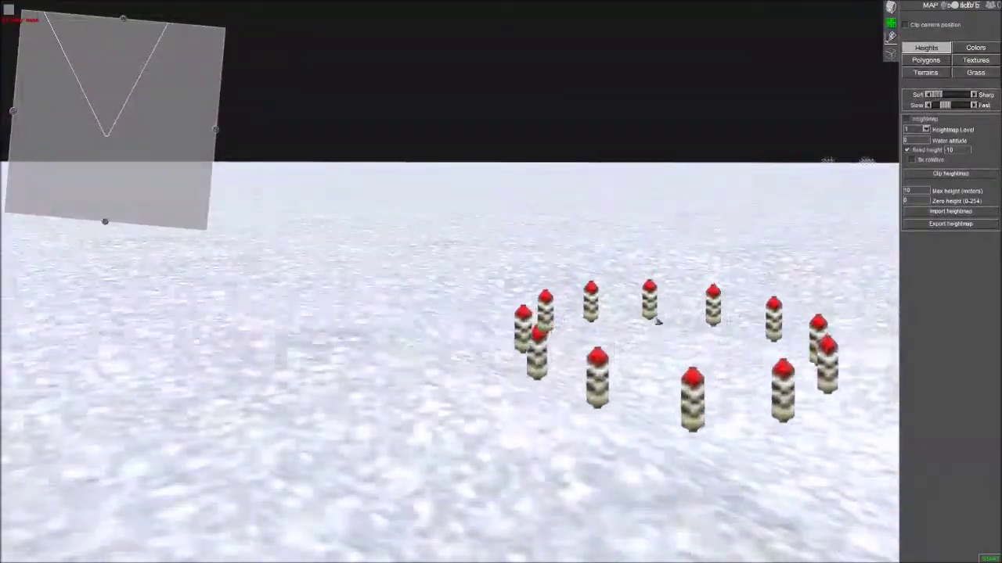
mouse_move(463, 349)
middle_mouse_down()
mouse_move(472, 382)
mouse_move(488, 389)
mouse_move(33, 344)
middle_mouse_up()
scroll(488, 389, "down", 5)
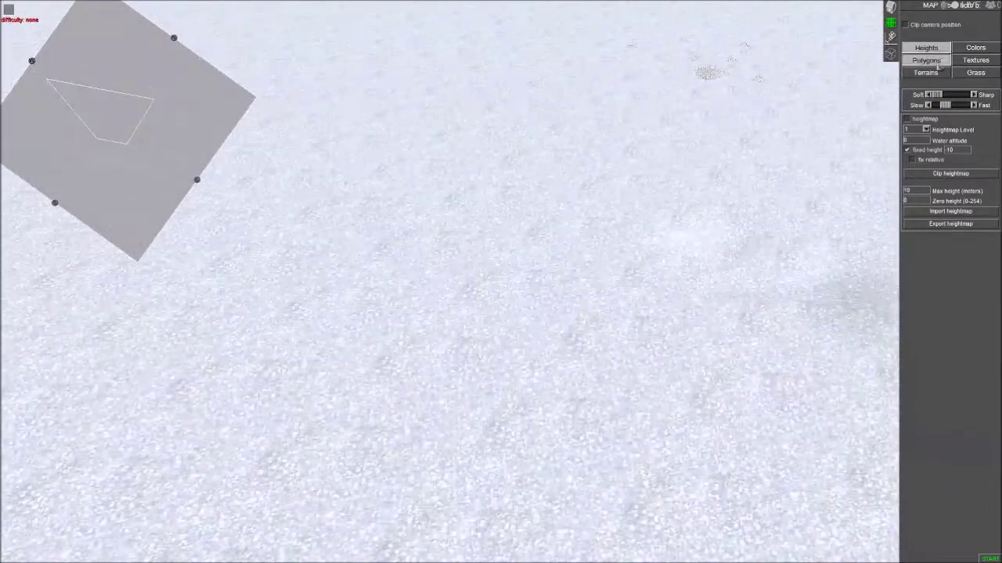
left_click(933, 61)
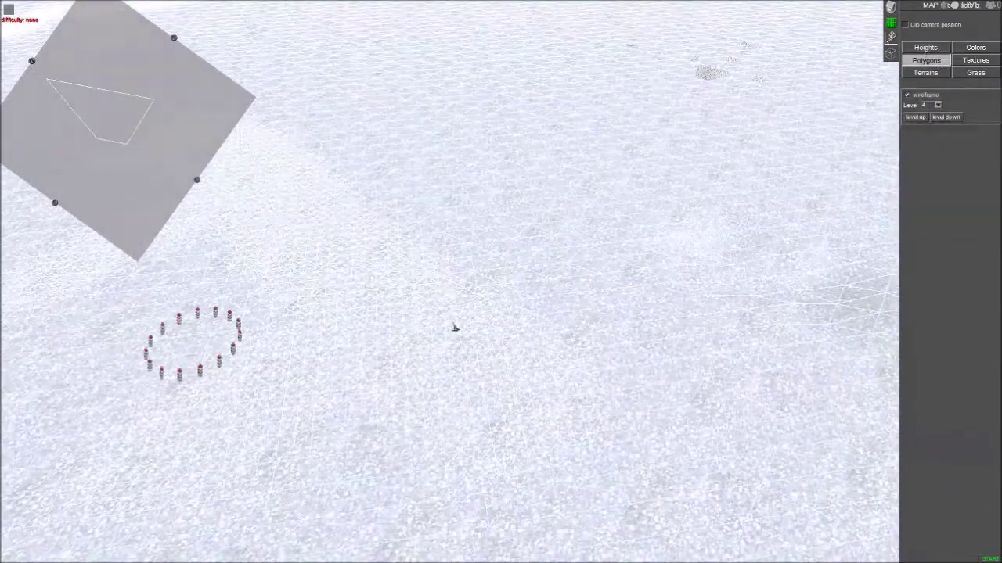
middle_click_drag(455, 328, 660, 337)
scroll(749, 257, "down", 3)
middle_click_drag(749, 257, 633, 245)
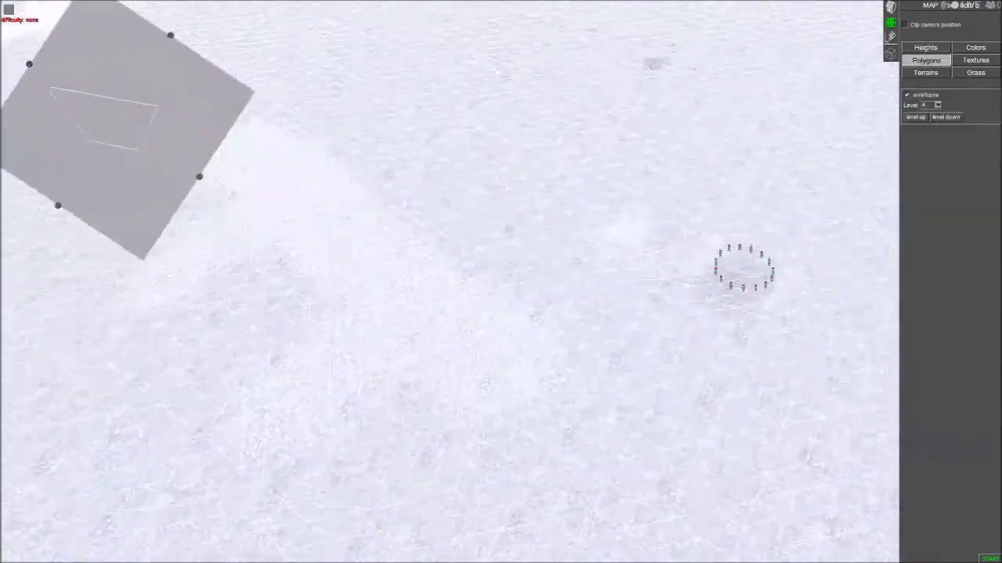
scroll(744, 269, "up", 5)
mouse_move(628, 297)
middle_mouse_down()
mouse_move(581, 270)
mouse_move(558, 273)
middle_mouse_up()
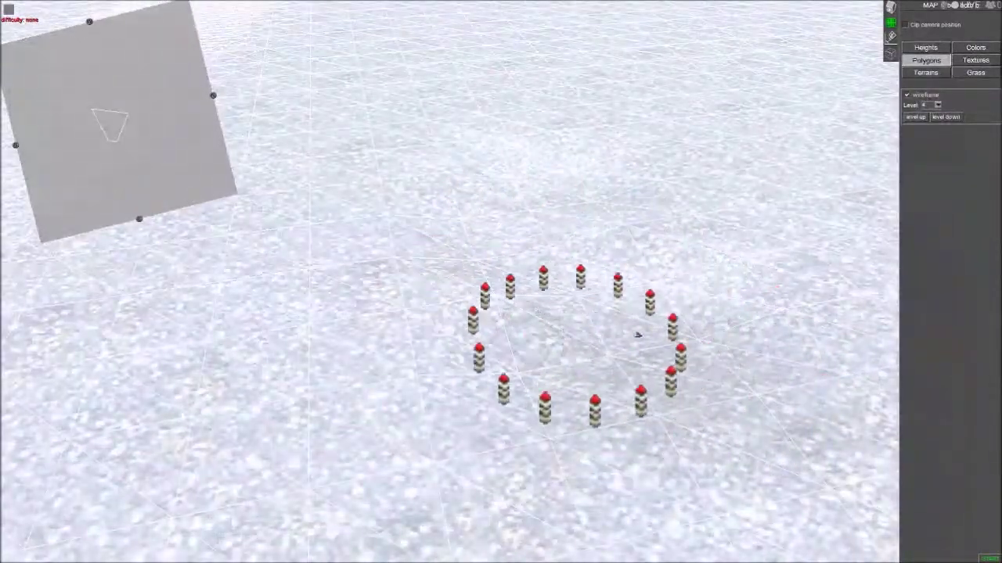
middle_click_drag(491, 325, 646, 367)
Carve a test trench between pits in the snow with the Heights brush at fixed height -10
scroll(393, 560, "down", 4)
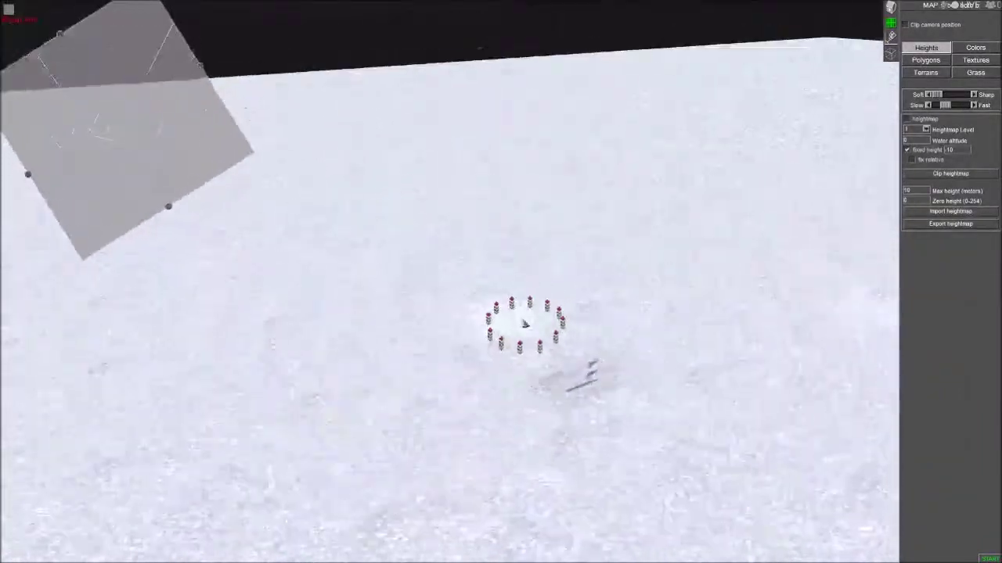
scroll(579, 367, "up", 6)
mouse_move(657, 473)
middle_mouse_down()
mouse_move(583, 436)
mouse_move(668, 422)
mouse_move(523, 403)
mouse_move(3, 449)
middle_mouse_up()
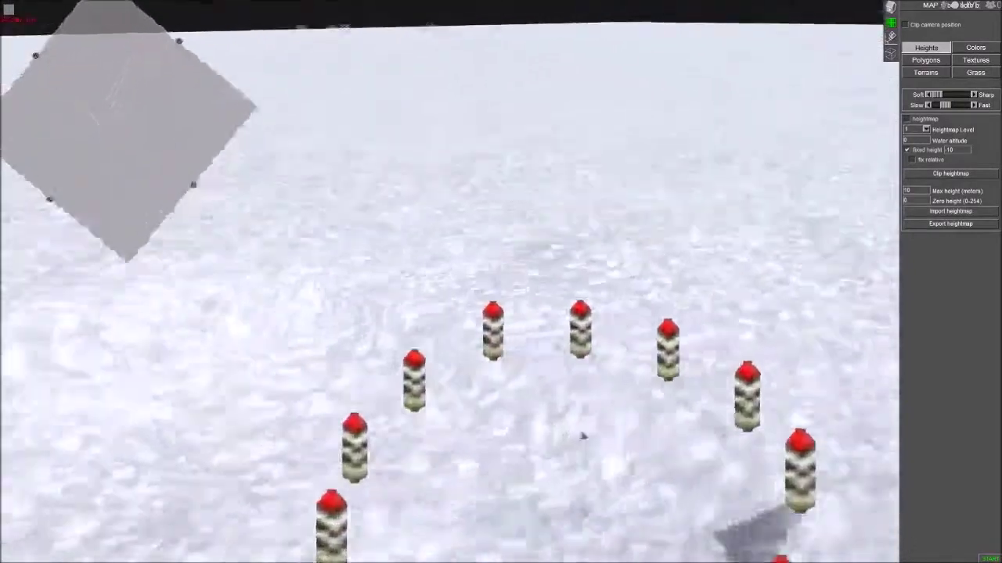
scroll(668, 423, "down", 5)
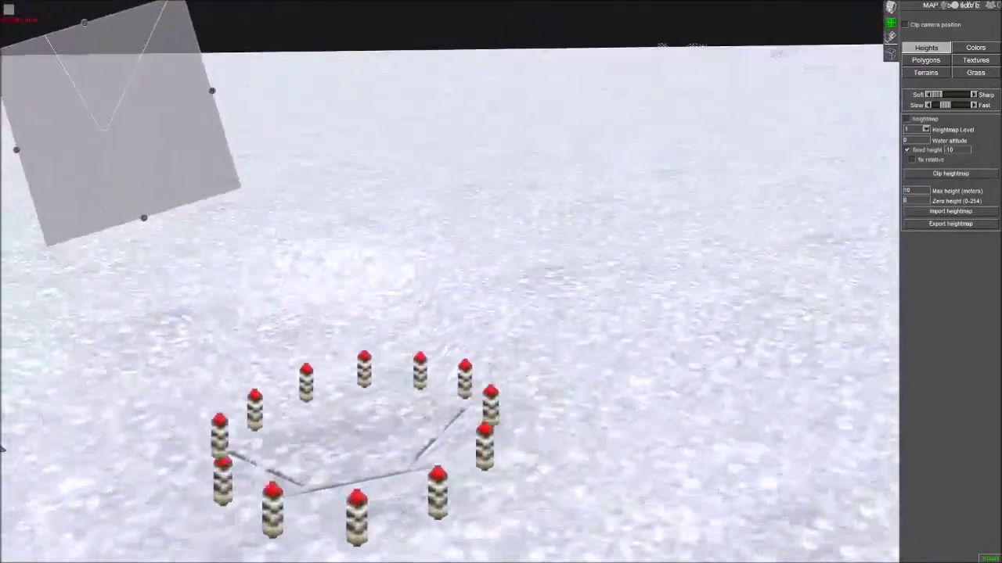
middle_click_drag(393, 466, 565, 384)
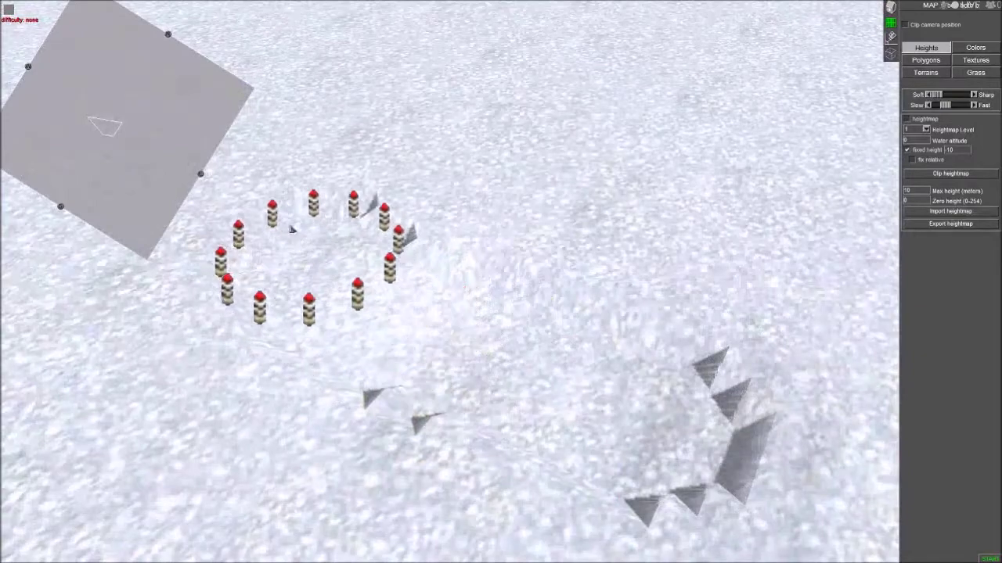
left_click_drag(266, 208, 561, 367)
mouse_move(561, 367)
middle_mouse_down()
mouse_move(416, 300)
mouse_move(631, 365)
mouse_move(508, 340)
mouse_move(547, 335)
middle_mouse_up()
scroll(508, 340, "down", 4)
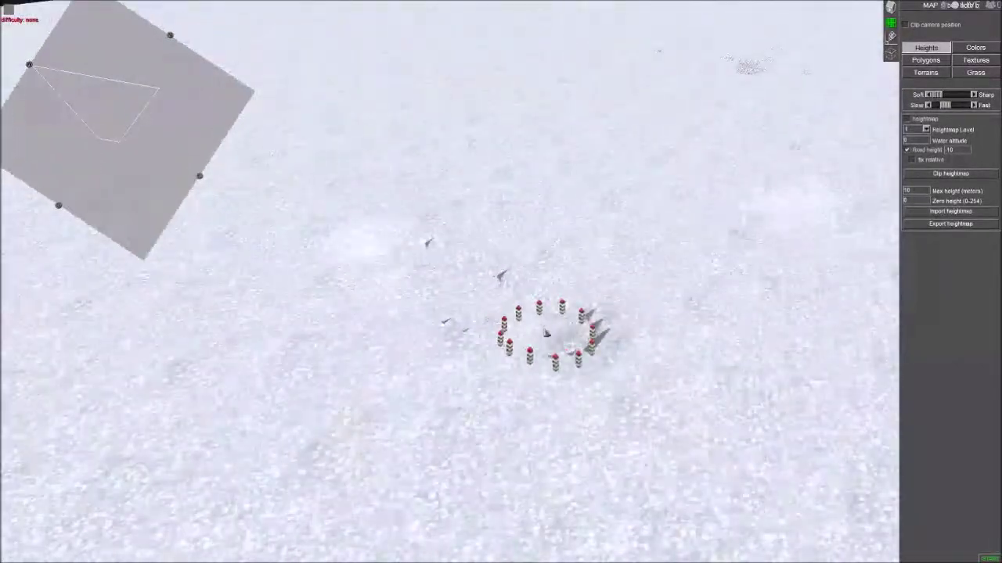
Smooth out the jagged edges of the pit at the trench's end with the height brush
scroll(731, 219, "up", 3)
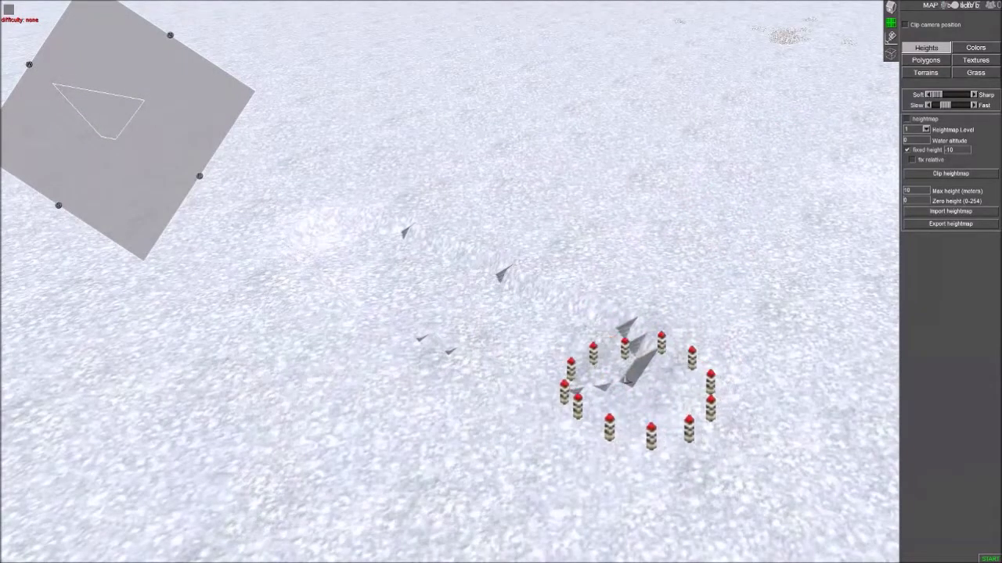
middle_click_drag(628, 381, 491, 389)
scroll(529, 402, "up", 2)
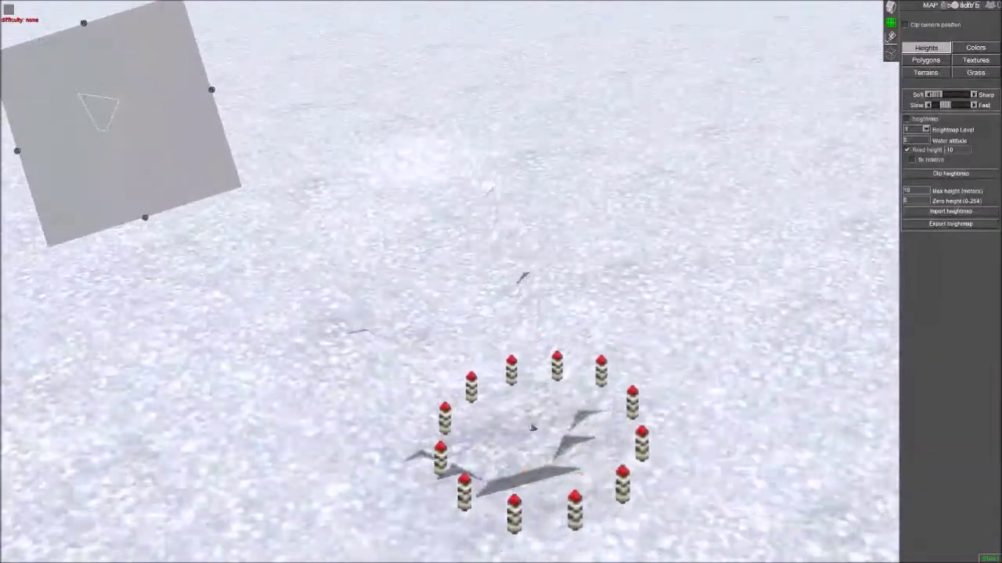
scroll(531, 427, "down", 2)
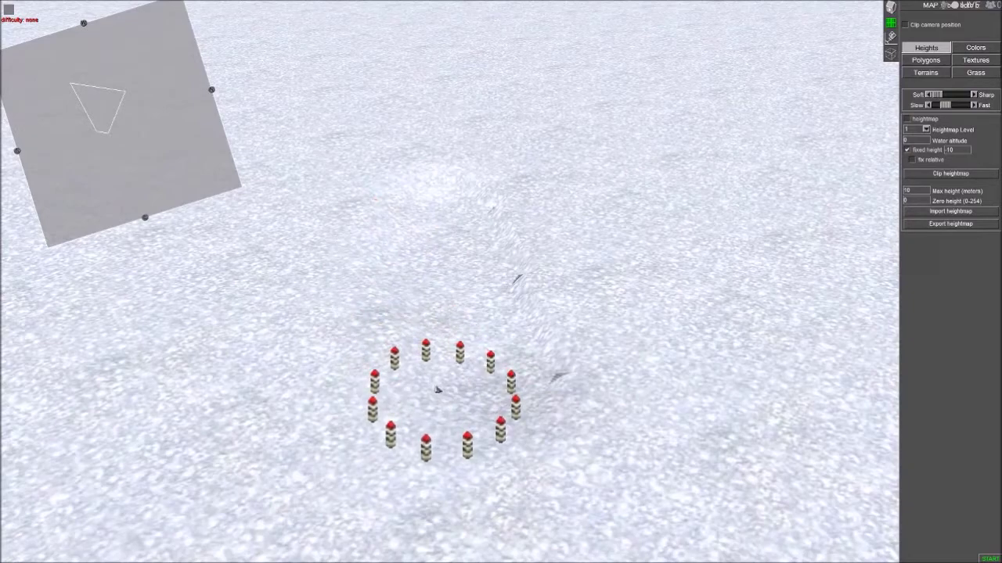
mouse_move(438, 390)
middle_mouse_down()
mouse_move(563, 407)
mouse_move(493, 365)
mouse_move(386, 333)
middle_mouse_up()
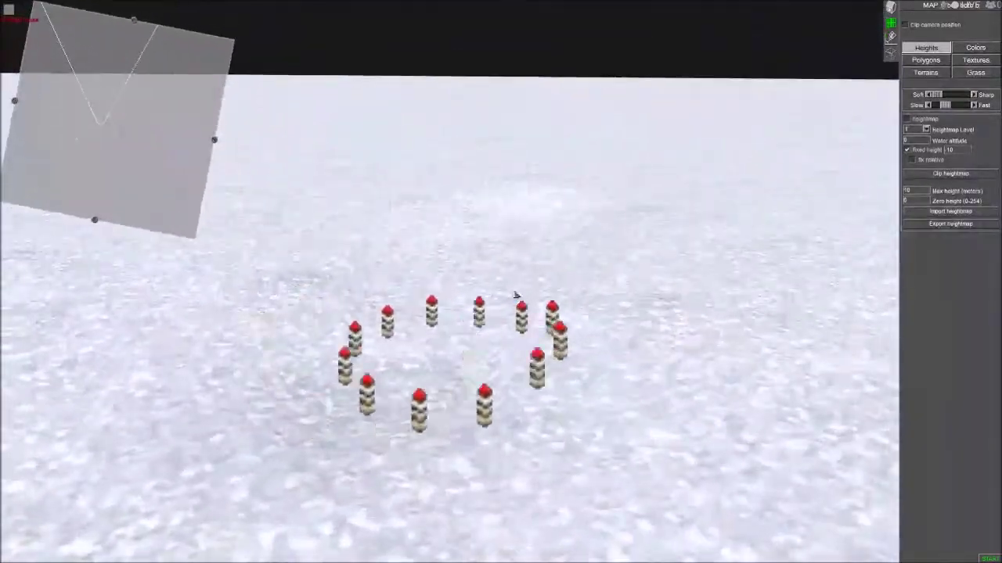
middle_click_drag(557, 255, 590, 230)
middle_click_drag(481, 85, 691, 335)
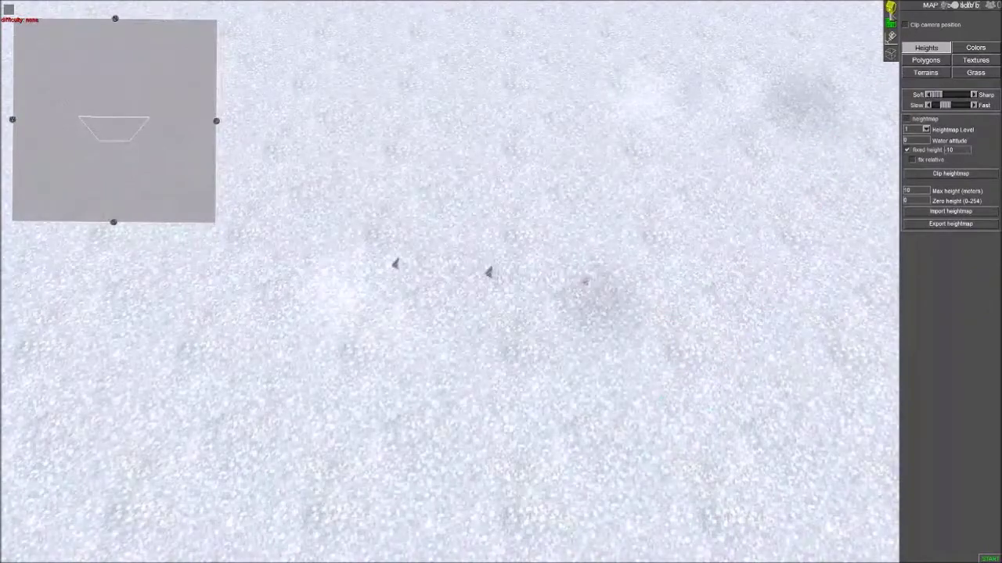
left_click(890, 11)
scroll(763, 356, "down", 1)
scroll(802, 466, "down", 1)
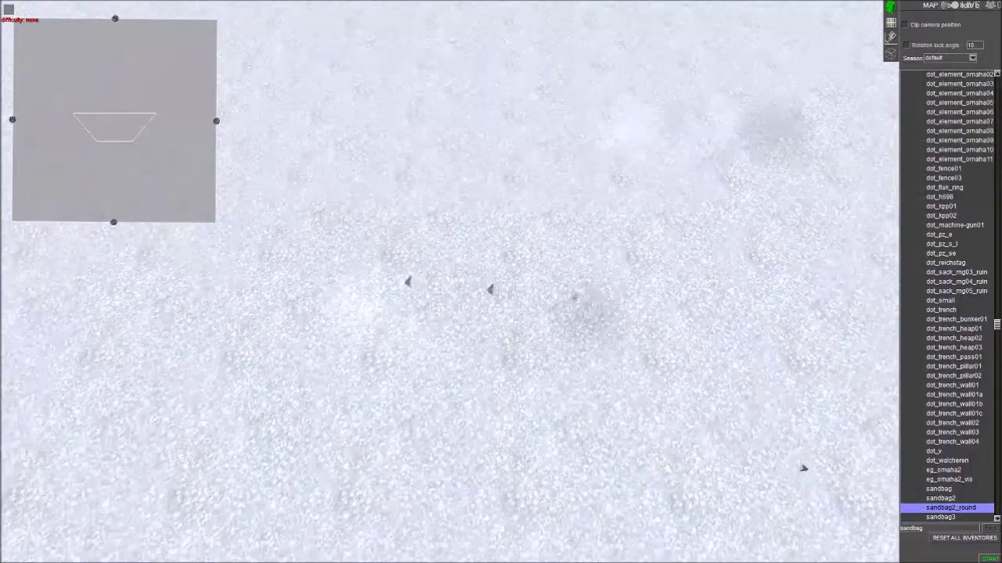
key("F1")
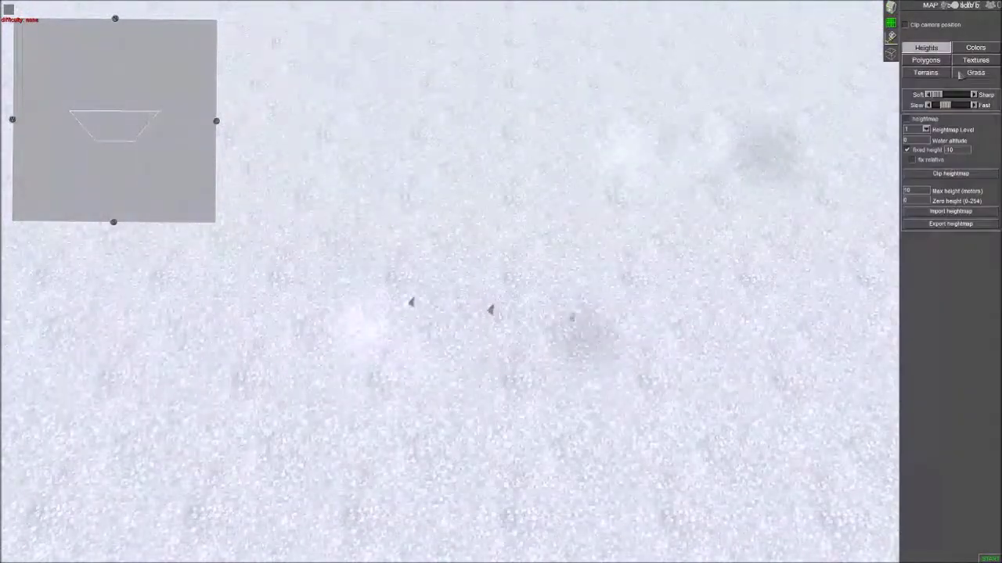
Paint an elongated patch of the clay_snow2 dirt texture over the dug-out trench in the snow
left_click(969, 63)
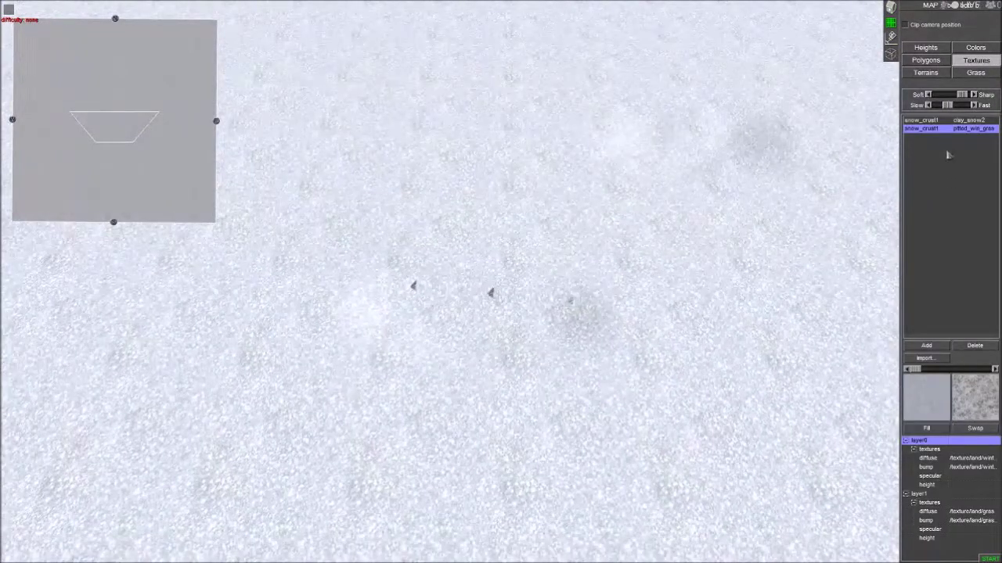
left_click(949, 121)
scroll(510, 420, "up", 4)
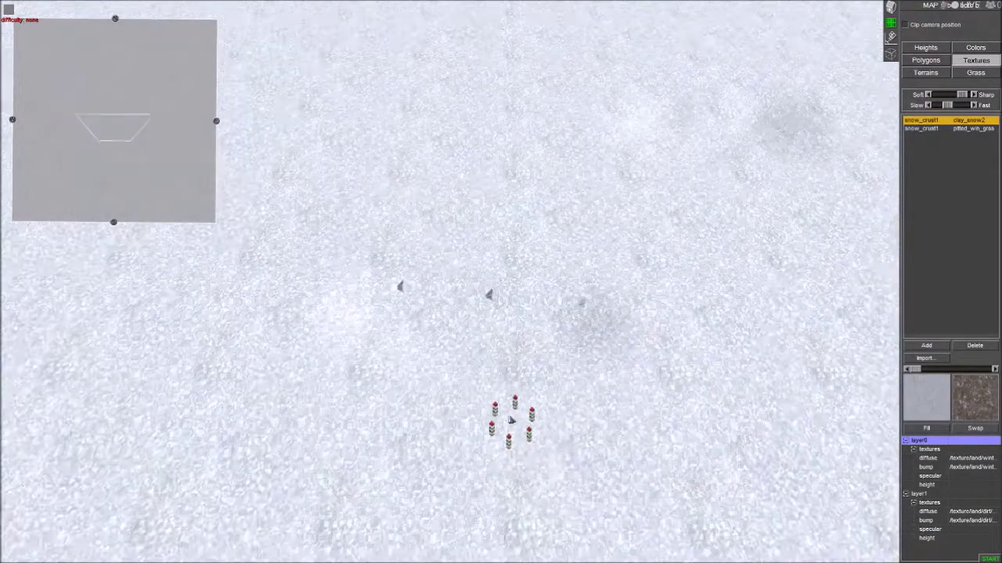
middle_click_drag(498, 420, 384, 384)
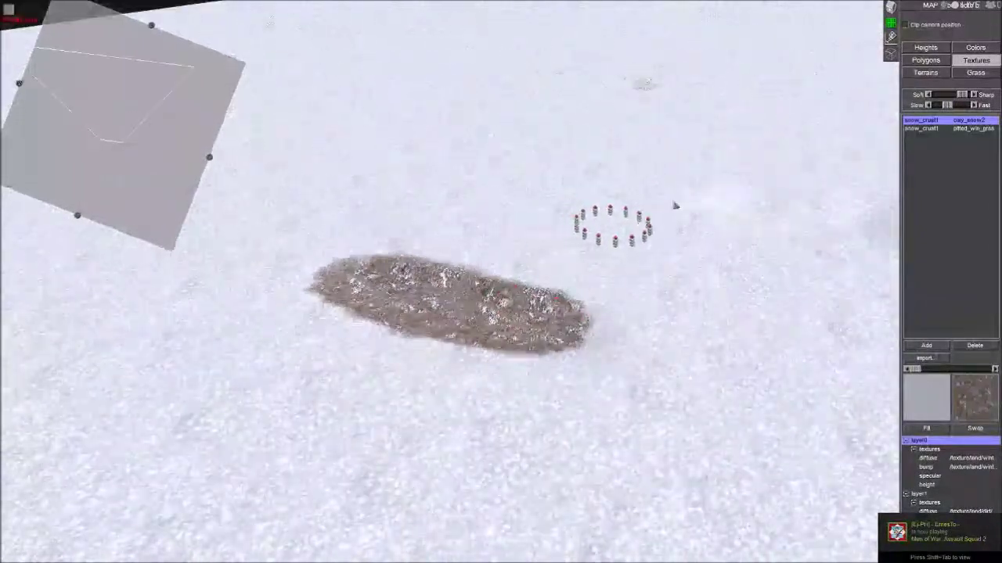
Place a straight sandbag wall in the dirt trench and set its texmods to the win variant
left_click(916, 47)
left_click(890, 8)
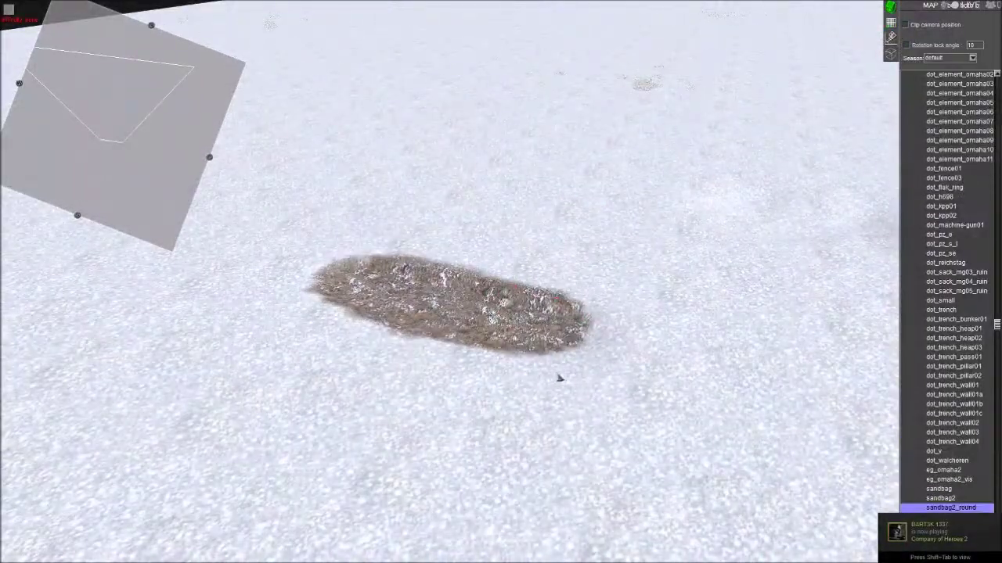
key("Down")
left_click(129, 432)
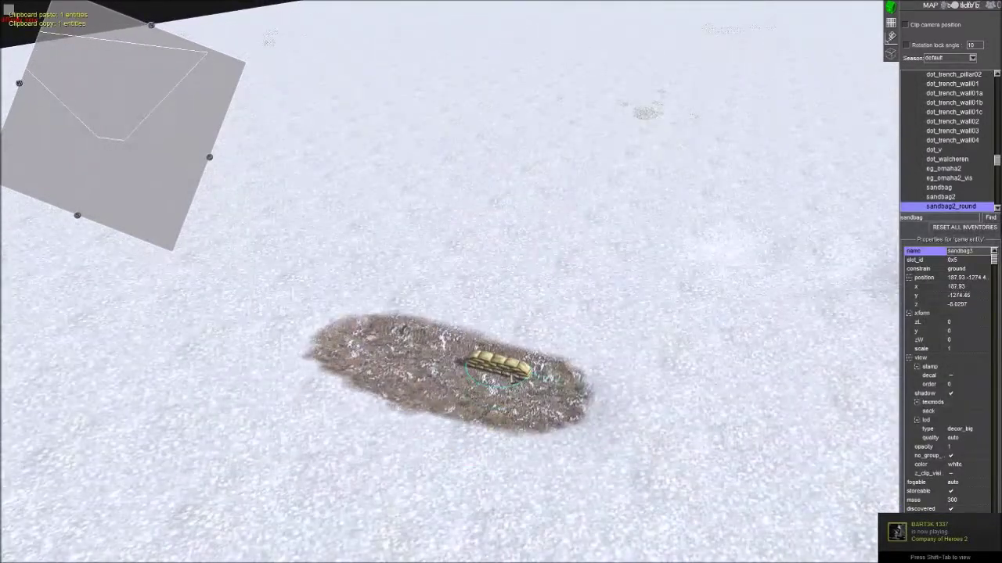
scroll(929, 412, "down", 3)
scroll(958, 470, "up", 3)
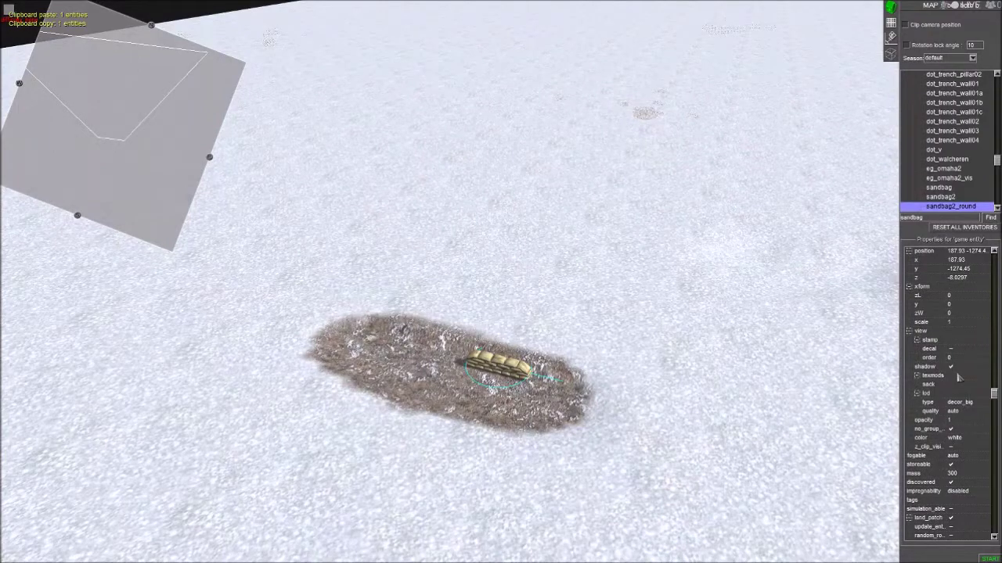
scroll(638, 434, "up", 6)
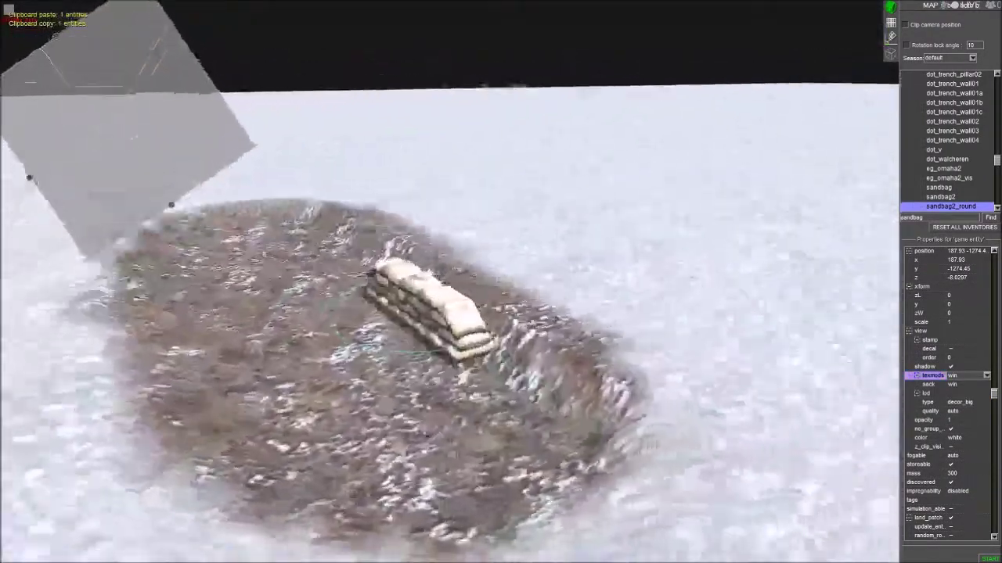
Move the sandbag wall against the trench's side and sink it into the ground to a z position of -16.2875
middle_click_drag(462, 454, 386, 425)
scroll(476, 403, "up", 3)
left_click_drag(476, 403, 519, 403)
middle_click_drag(518, 403, 510, 389)
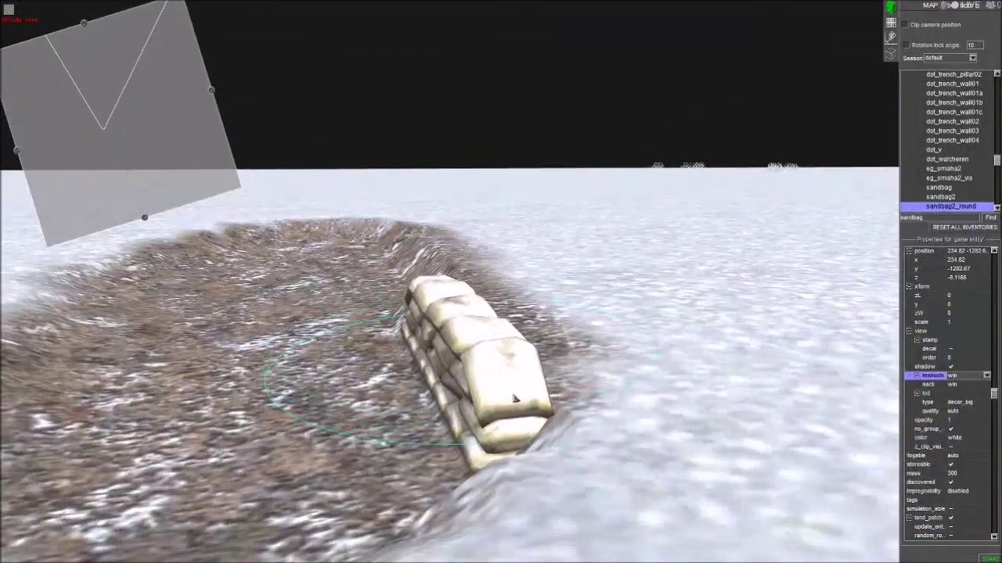
middle_click_drag(503, 406, 650, 303)
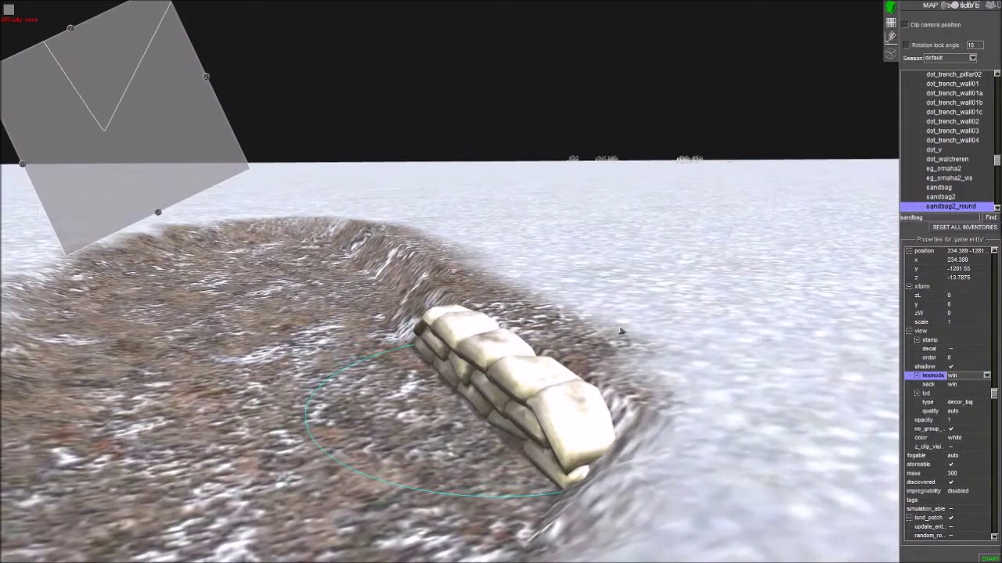
mouse_move(621, 331)
middle_mouse_down()
mouse_move(689, 308)
mouse_move(635, 333)
middle_mouse_up()
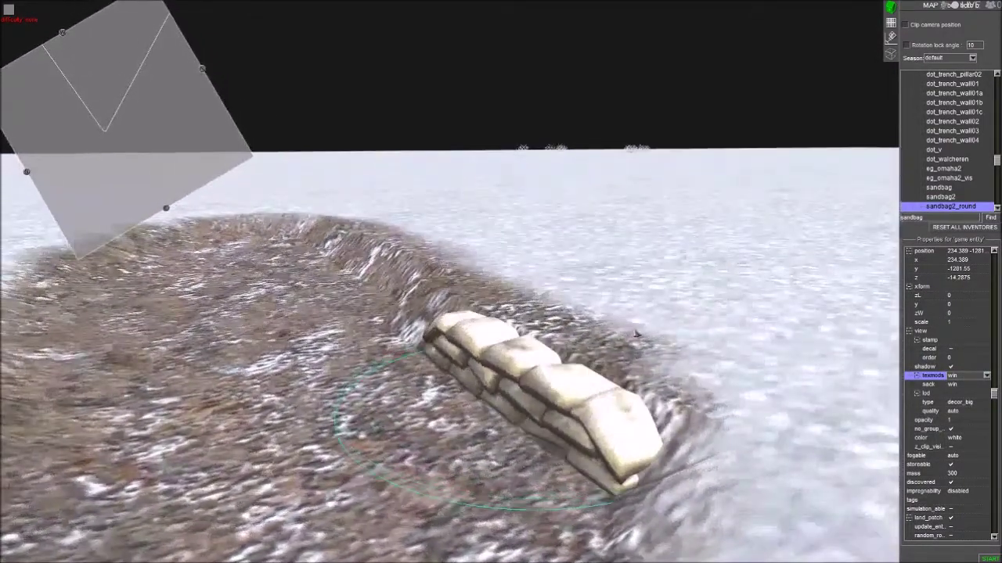
scroll(635, 334, "down", 2, "alt")
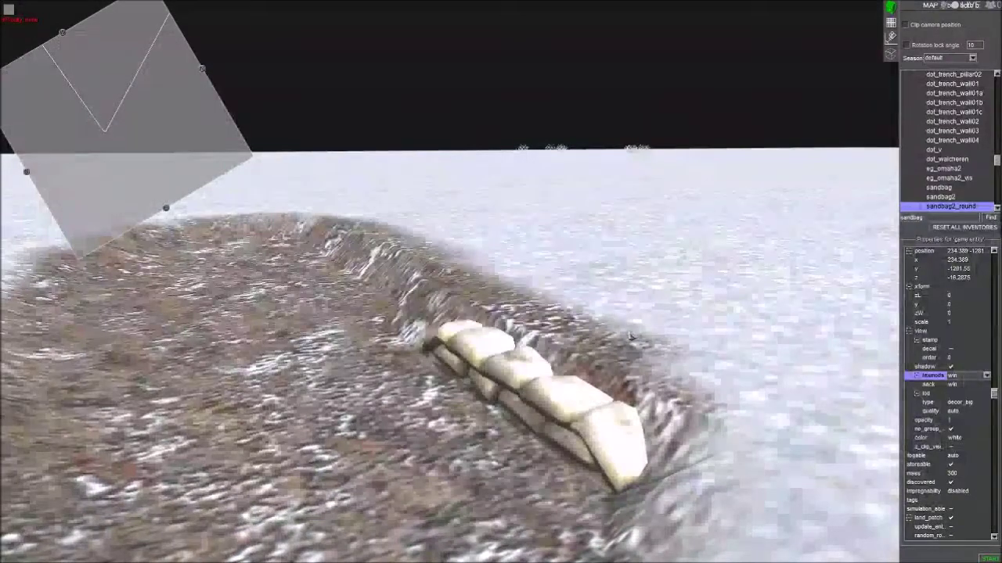
Duplicate the sandbag wall and set the copy just behind and above the first as a second row, at z -12.2377
key("ctrl+v")
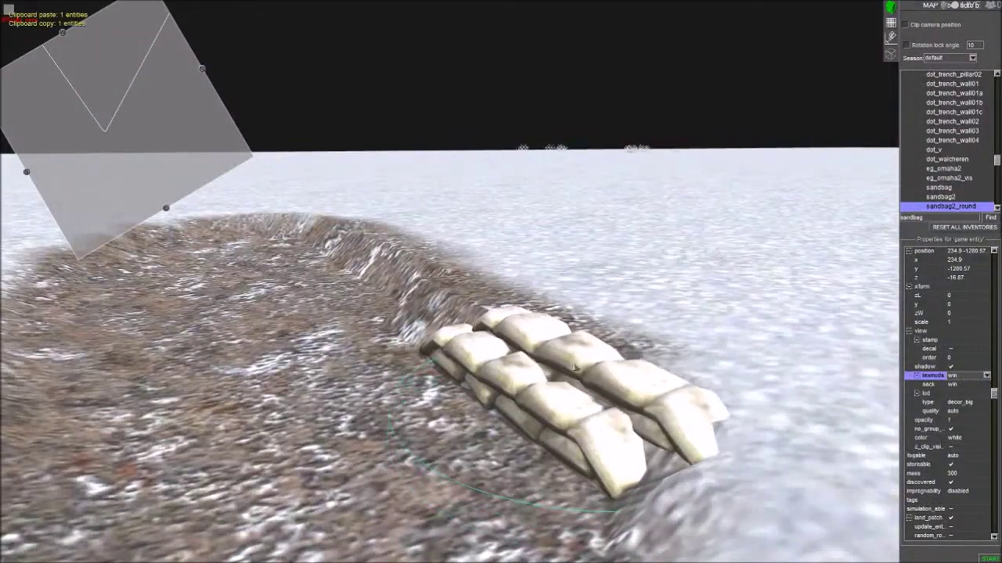
left_click_drag(563, 362, 550, 359)
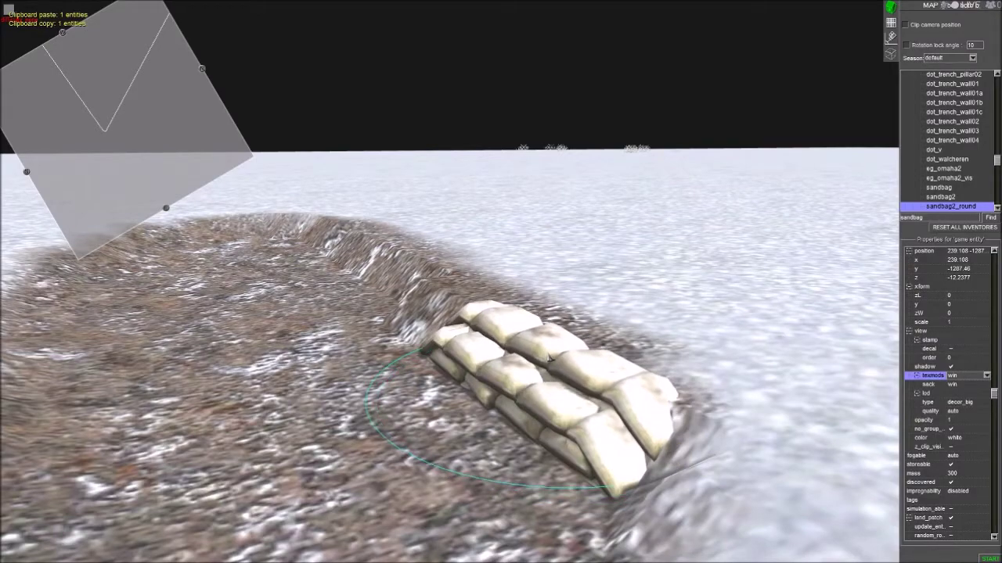
middle_click_drag(556, 355, 626, 380)
scroll(557, 355, "down", 4)
middle_click_drag(579, 336, 532, 368)
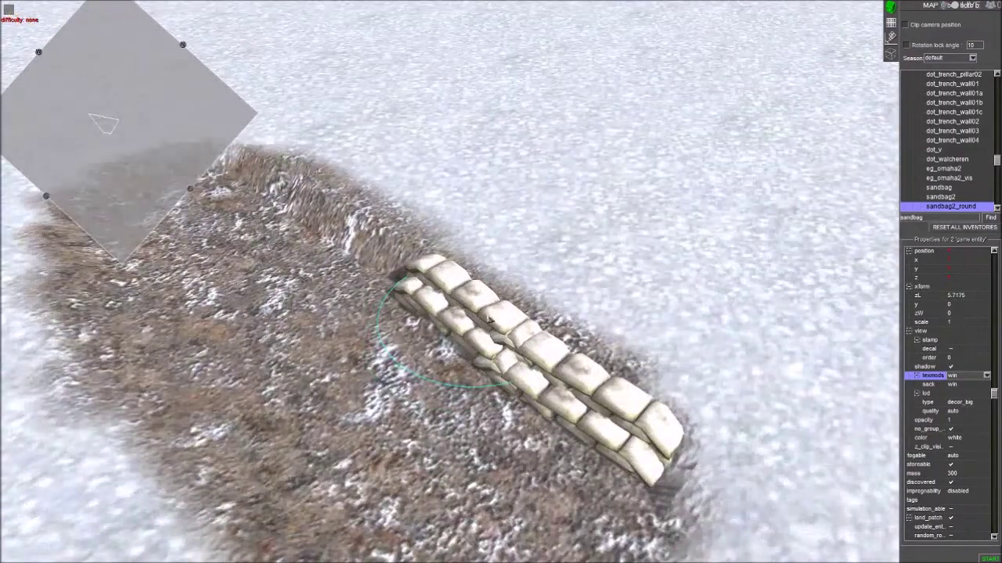
Copy the two-row sandbag pair and line up the duplicates end to end along the trench's side
middle_click_drag(490, 320, 689, 393)
key("ctrl+c")
key("ctrl+v")
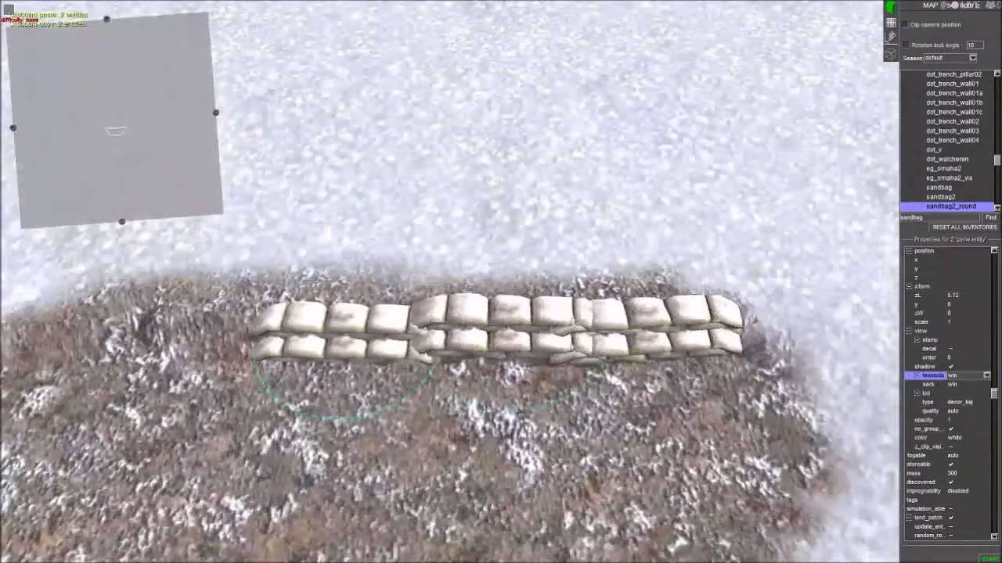
left_click_drag(540, 383, 548, 389, "alt")
middle_click_drag(557, 381, 701, 460)
left_click_drag(600, 343, 621, 346)
middle_click_drag(621, 346, 683, 475)
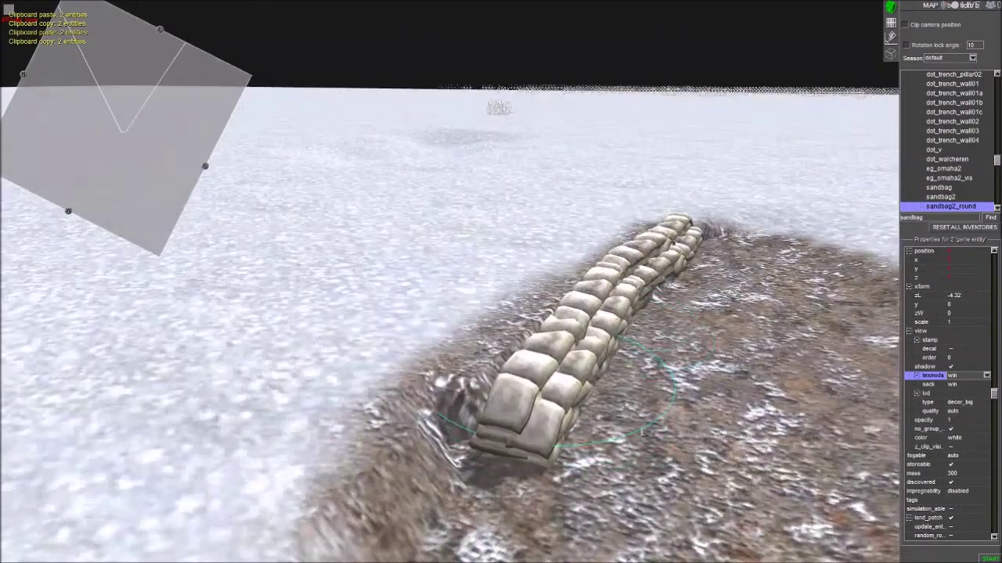
Extend the sandbag line with more copied pairs, rotating the end pair to about -40.4 to follow the trench's curved end
scroll(639, 442, "down", 5)
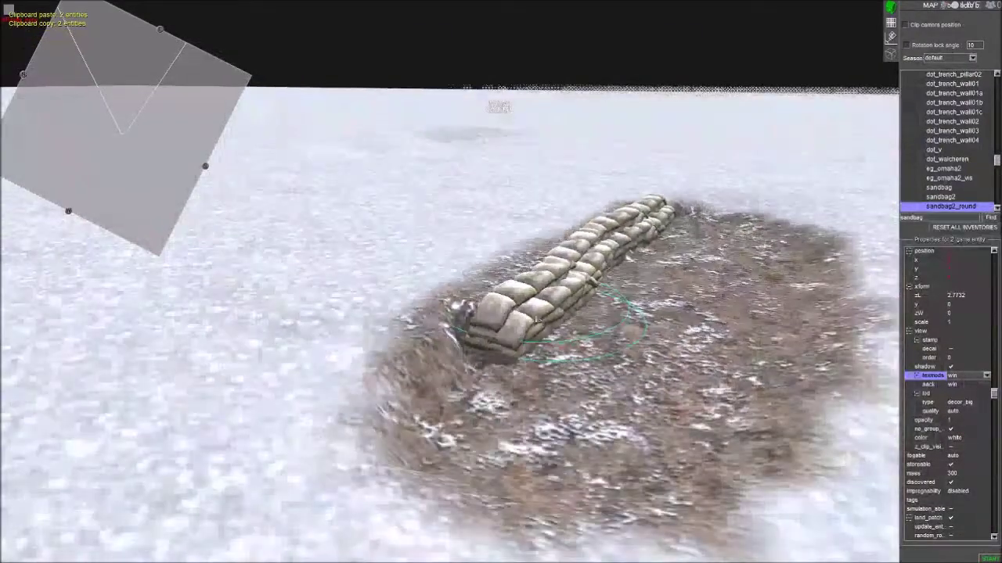
left_click_drag(618, 396, 641, 377, "alt")
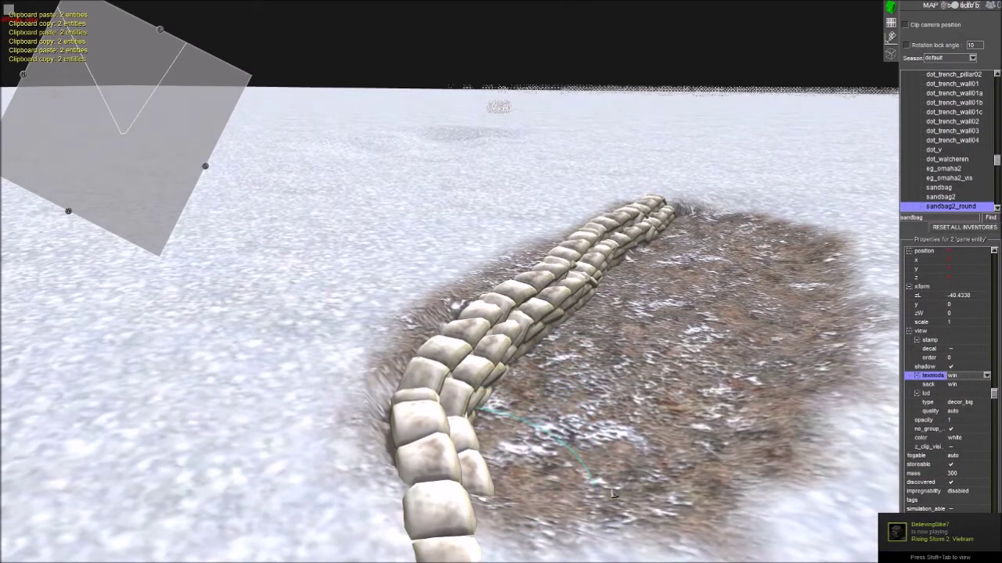
middle_click_drag(613, 493, 396, 431)
scroll(446, 458, "down", 3)
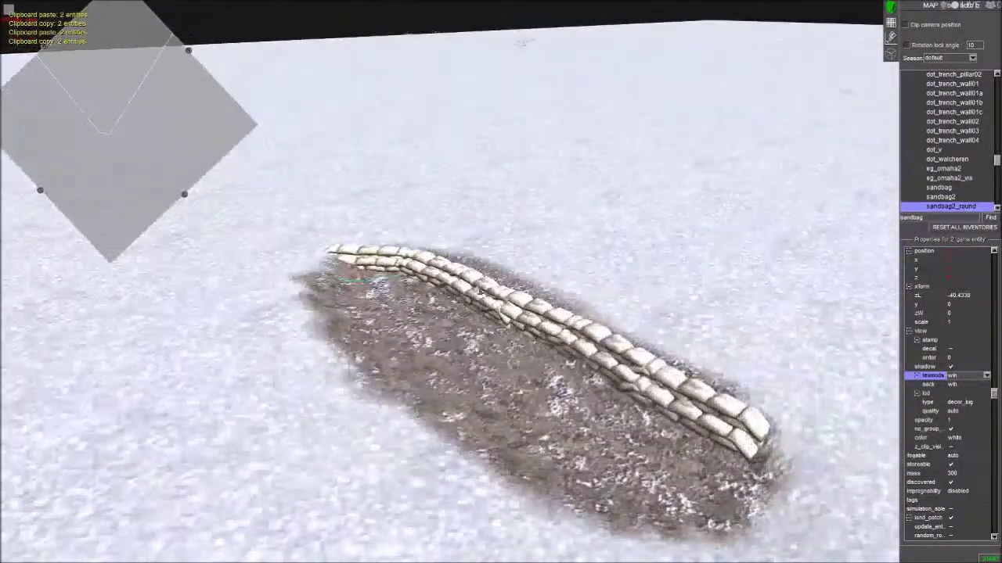
Nudge and rotate individual sandbag segments so the joints along the trench wall fit together
scroll(486, 303, "up", 5)
scroll(487, 304, "down", 3)
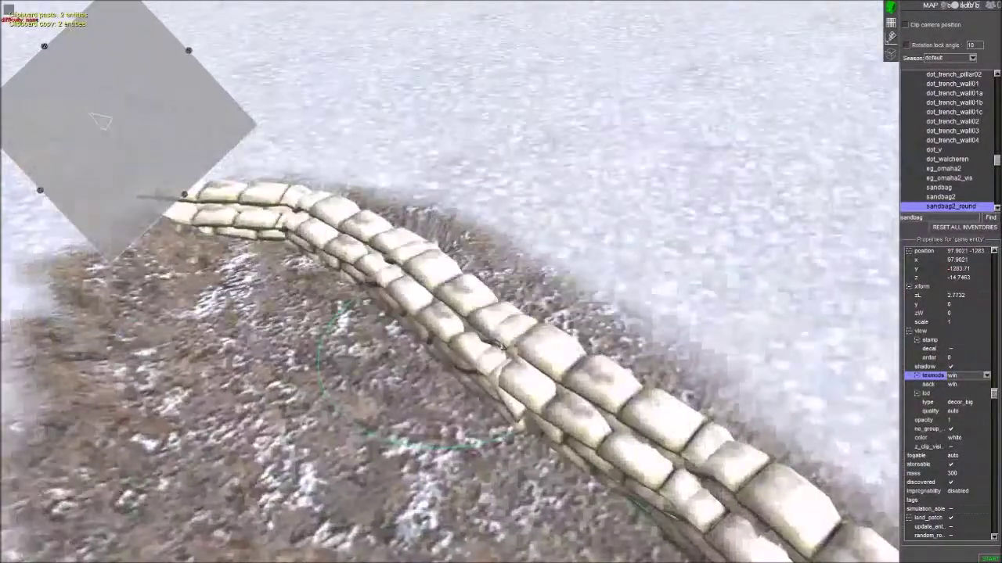
left_click_drag(551, 355, 554, 358)
left_click_drag(615, 367, 595, 363, "alt")
scroll(579, 359, "down", 3)
middle_click_drag(577, 358, 484, 306)
left_click(570, 339)
middle_click_drag(570, 339, 808, 122)
Switch to terrain height editing and set the brush's fixed height to 5 for the ground behind the sandbags
left_click(891, 25)
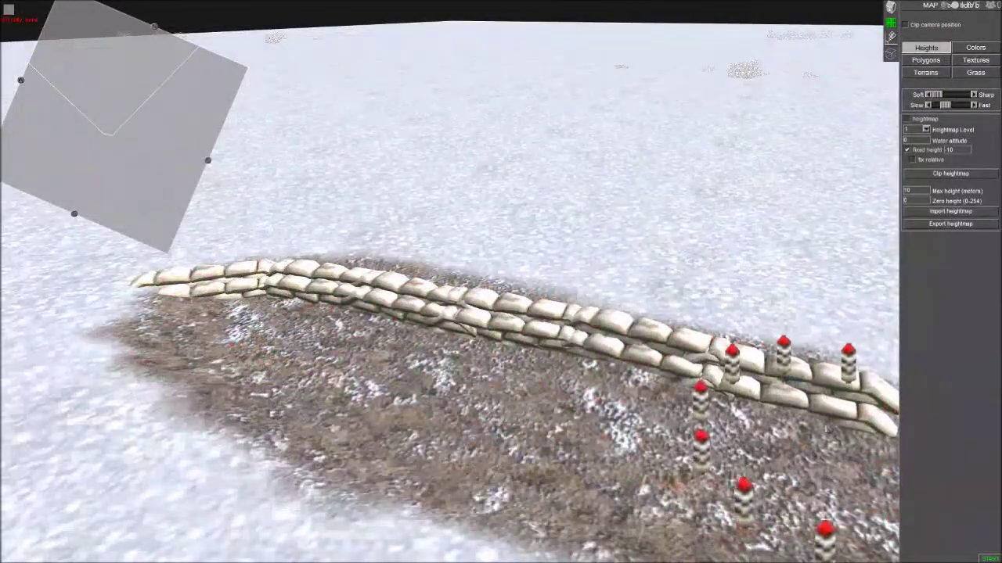
scroll(642, 398, "down", 2)
middle_click_drag(640, 398, 438, 381)
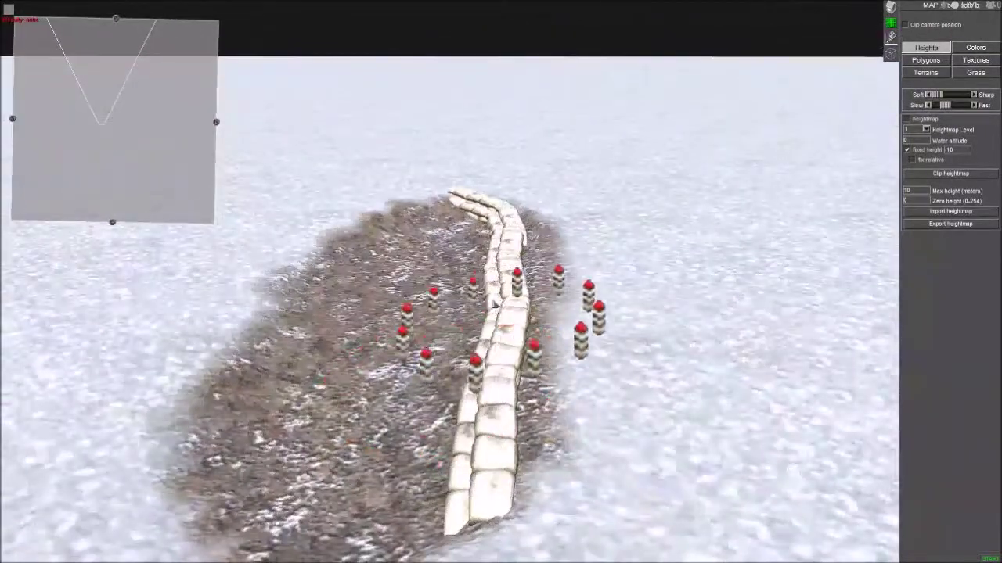
middle_click_drag(494, 304, 514, 324)
scroll(535, 284, "up", 1)
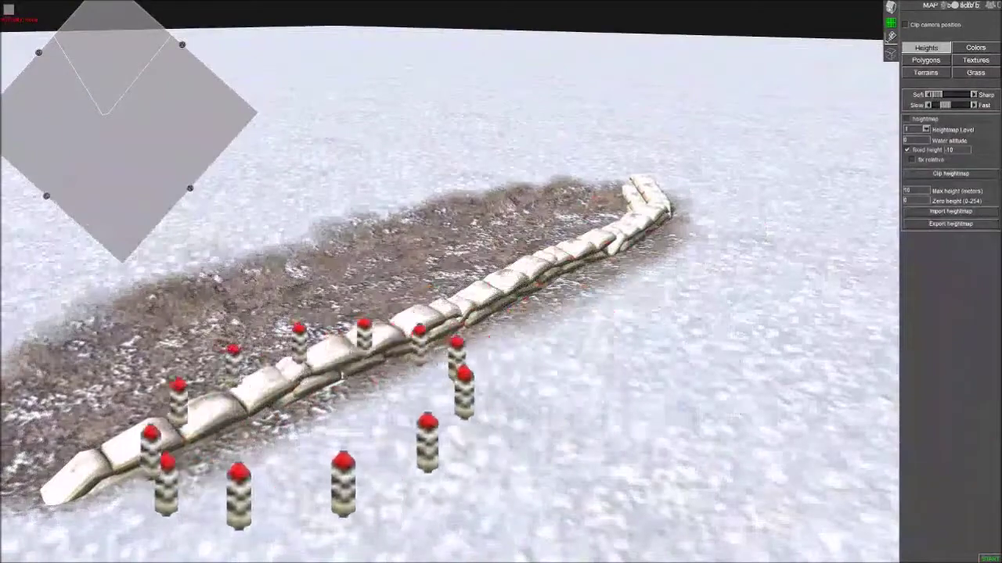
middle_click_drag(320, 417, 495, 417)
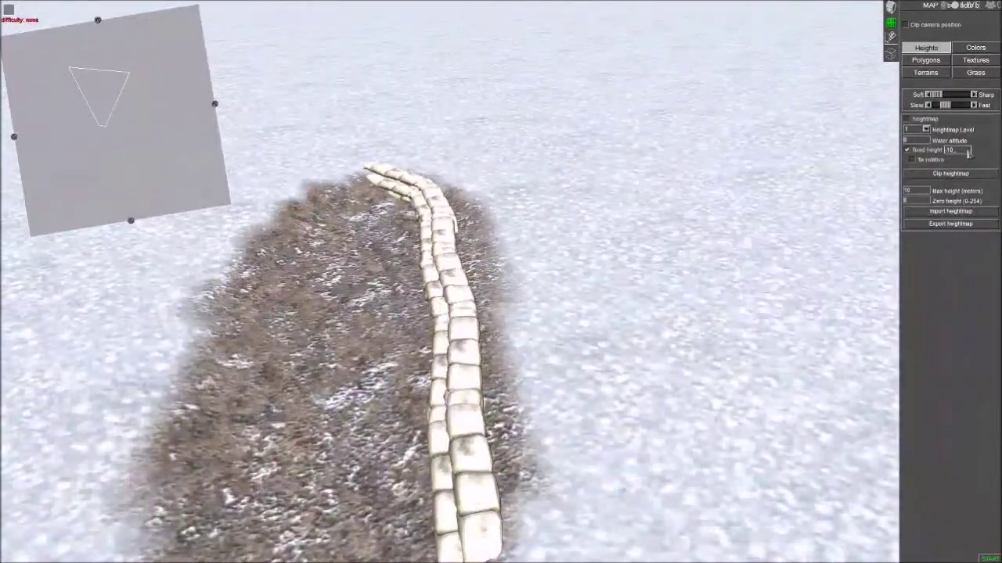
middle_click_drag(751, 227, 594, 289)
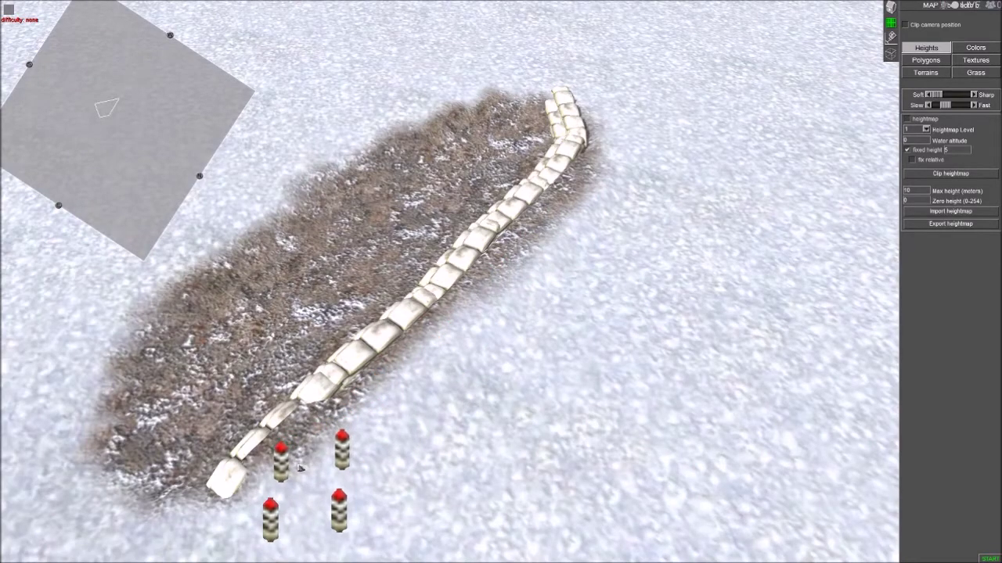
Shape the ground along the outer side of the sandbag line with the Heights brush at fixed height 5
mouse_move(301, 469)
middle_mouse_down()
mouse_move(411, 435)
mouse_move(465, 331)
mouse_move(496, 358)
middle_mouse_up()
scroll(496, 358, "up", 5)
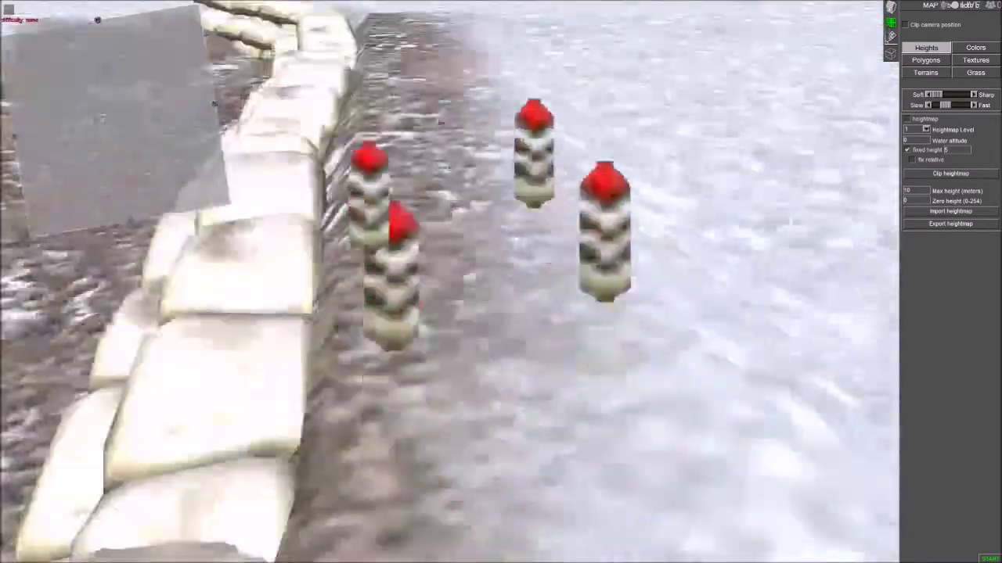
scroll(449, 313, "down", 8)
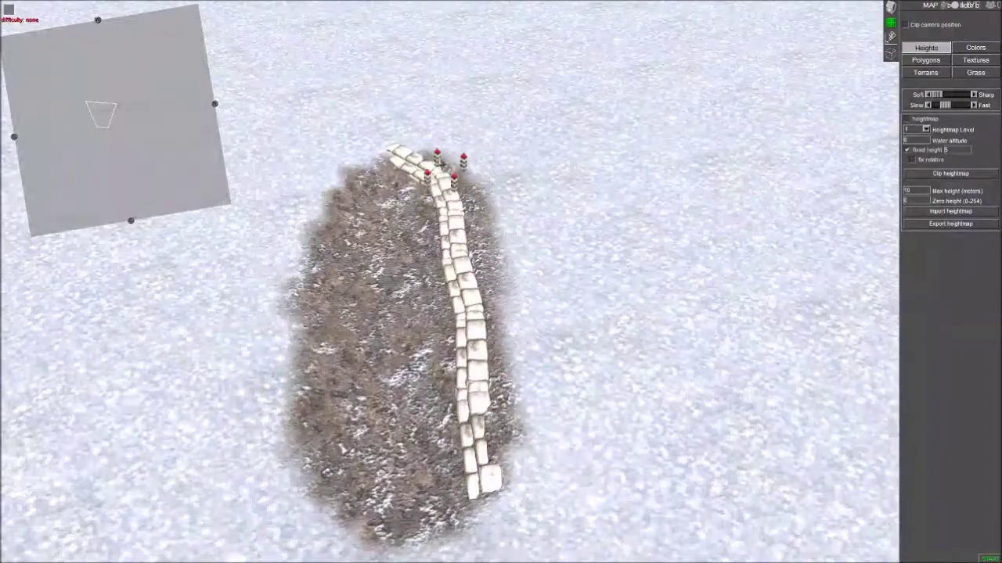
scroll(469, 209, "up", 4)
middle_click_drag(727, 209, 543, 540)
scroll(501, 392, "down", 5)
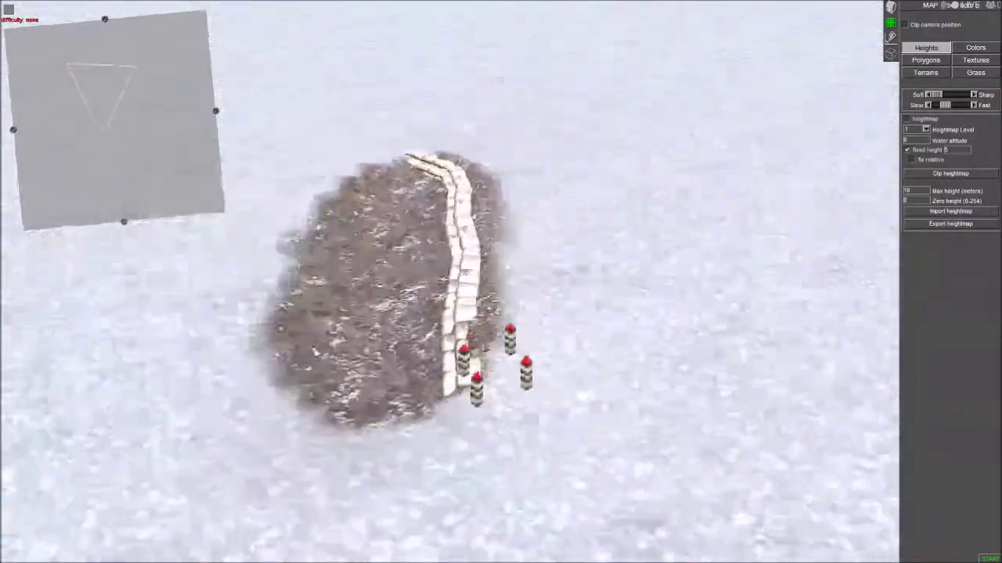
scroll(479, 348, "up", 4)
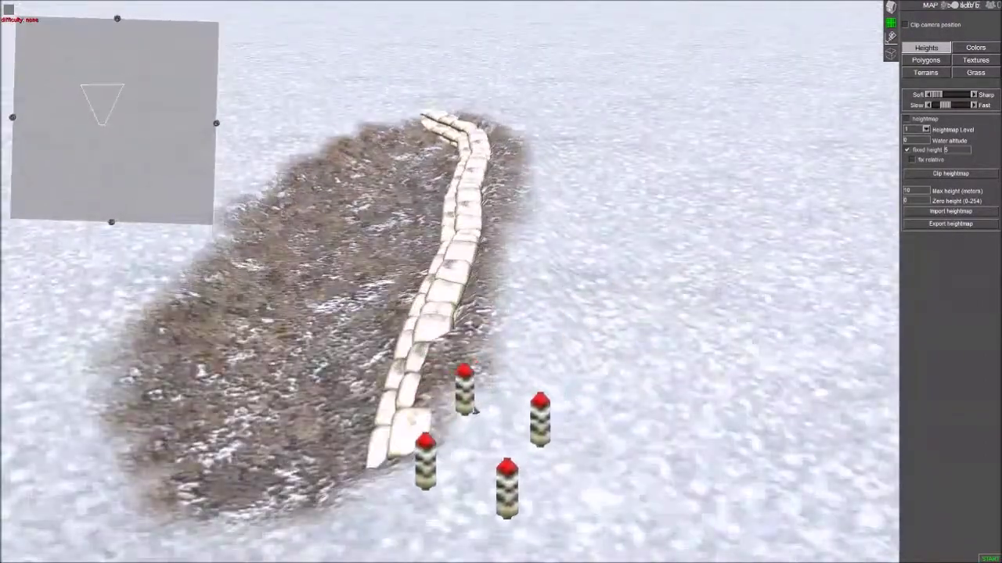
mouse_move(474, 410)
left_mouse_down()
mouse_move(505, 407)
mouse_move(508, 348)
mouse_move(535, 283)
left_mouse_up()
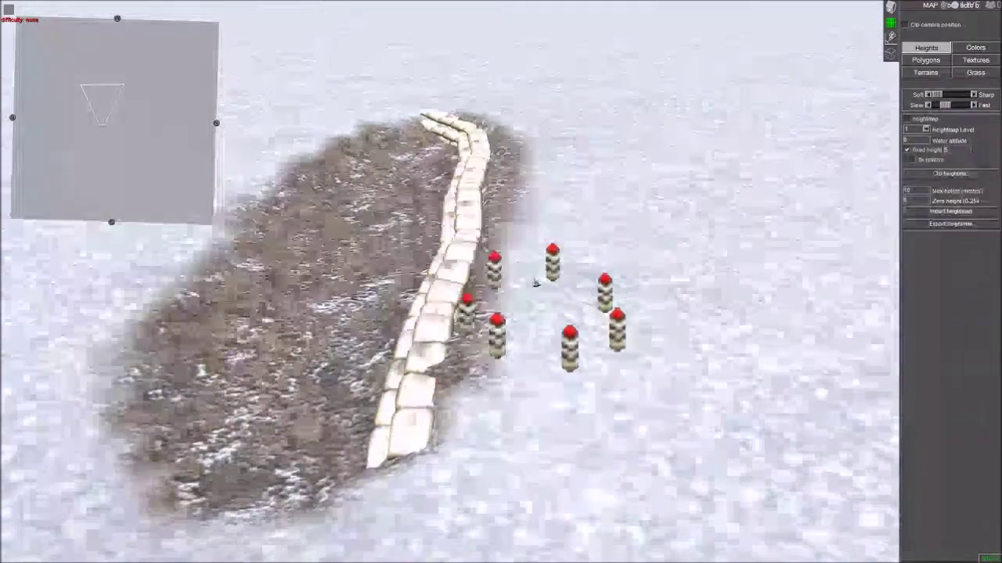
left_click_drag(501, 110, 503, 112)
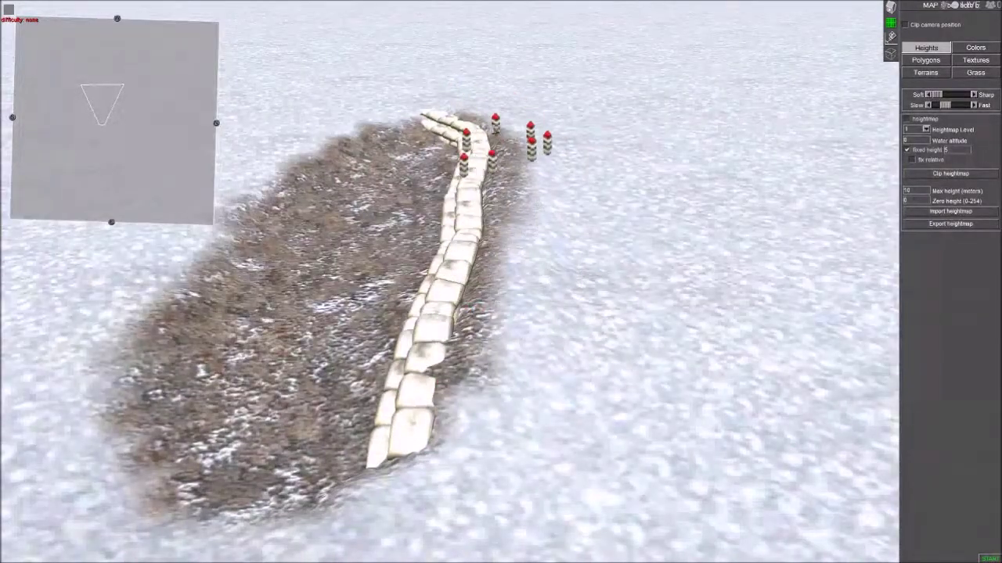
Inspect the sandbagged trench from several angles and examine its terrain polygon wireframe
middle_click_drag(550, 312, 465, 270)
scroll(516, 298, "up", 4)
mouse_move(517, 302)
middle_mouse_down()
mouse_move(537, 293)
mouse_move(552, 307)
mouse_move(601, 308)
mouse_move(624, 296)
mouse_move(526, 299)
mouse_move(541, 309)
mouse_move(583, 302)
middle_mouse_up()
scroll(553, 307, "down", 5)
scroll(526, 299, "up", 3)
scroll(548, 304, "down", 3)
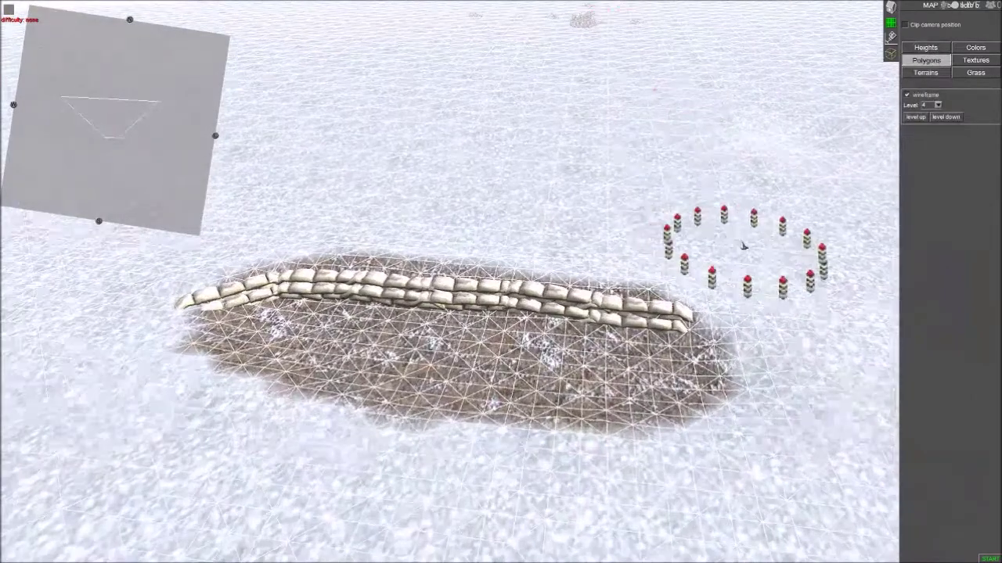
scroll(615, 300, "down", 2)
middle_click_drag(615, 299, 552, 340)
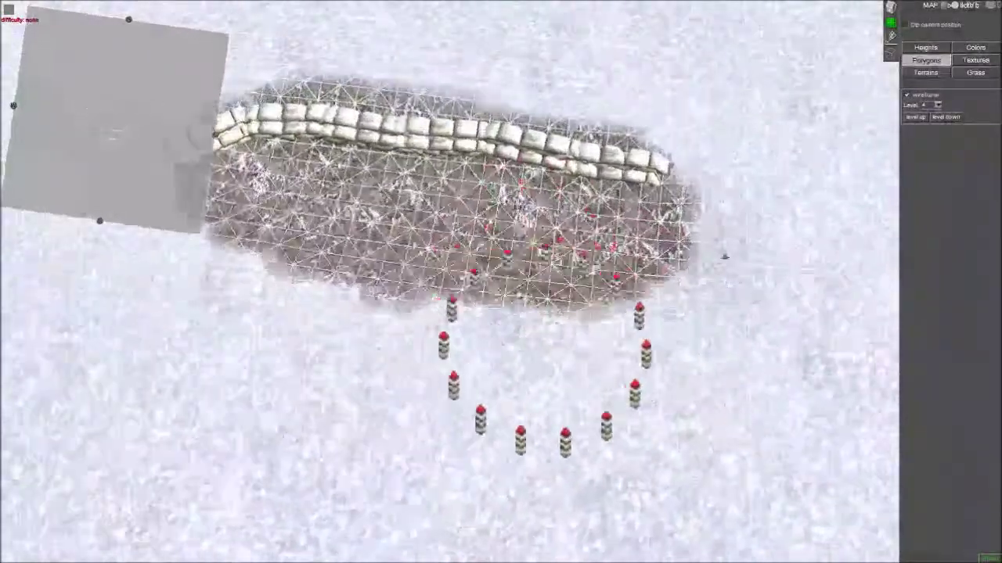
Paint a patch of clay_snow2 texture on the open snow away from the sandbagged trench
left_click(986, 62)
middle_click_drag(652, 303, 560, 296)
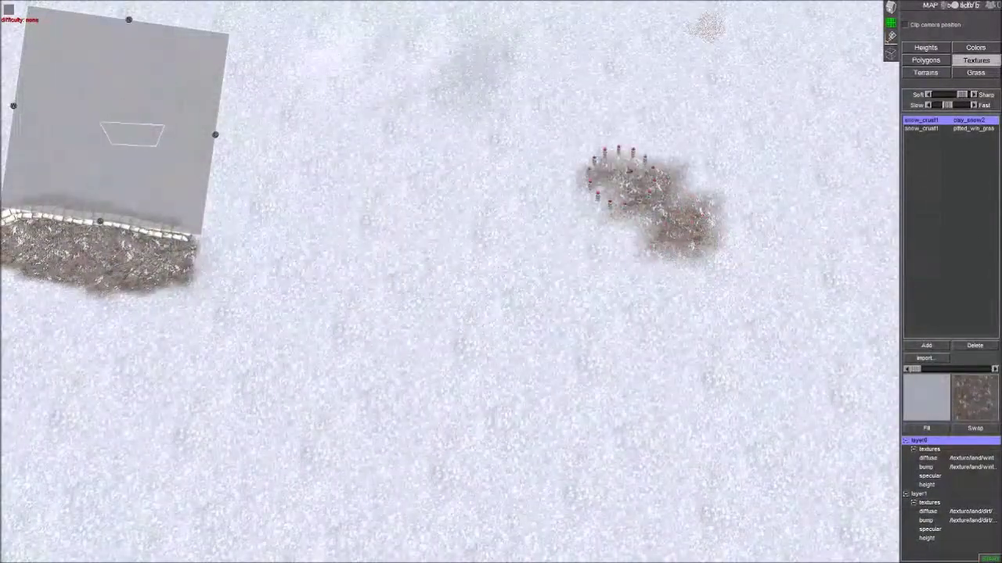
mouse_move(629, 171)
left_mouse_down()
mouse_move(741, 158)
mouse_move(715, 201)
left_mouse_up()
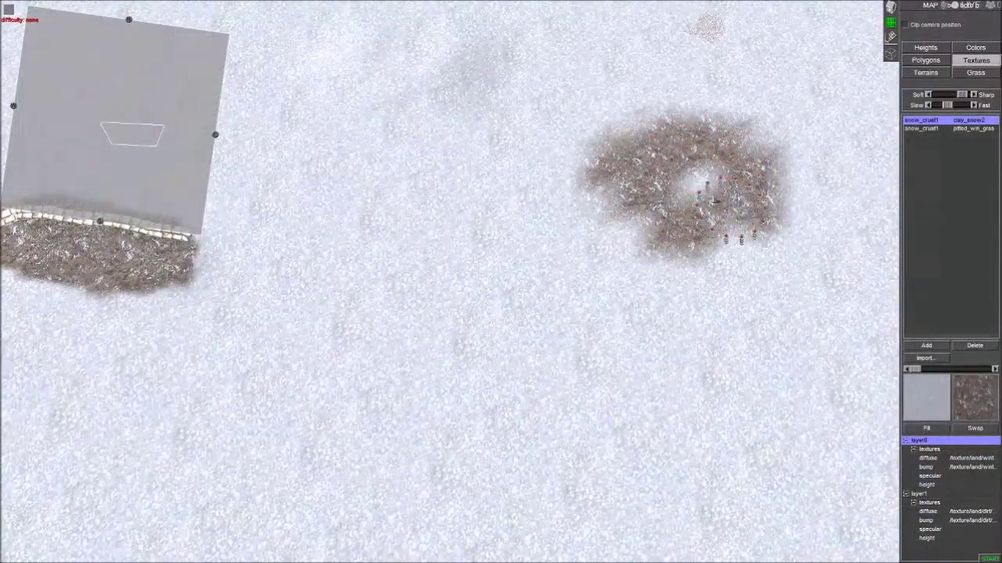
Refine the painted patch to polygon level 4 and repaint it with the clay_snow2 texture
left_click(928, 62)
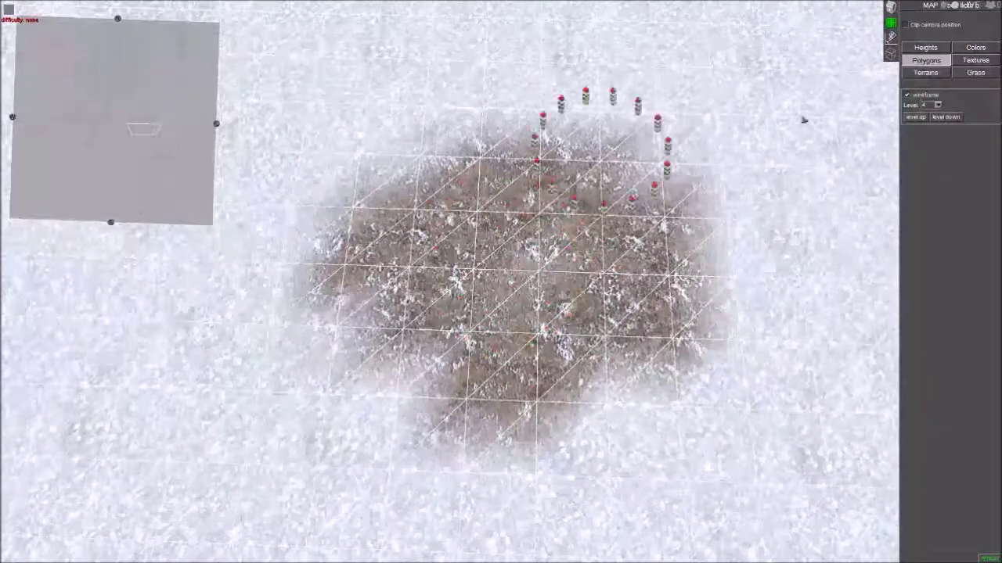
left_click(971, 62)
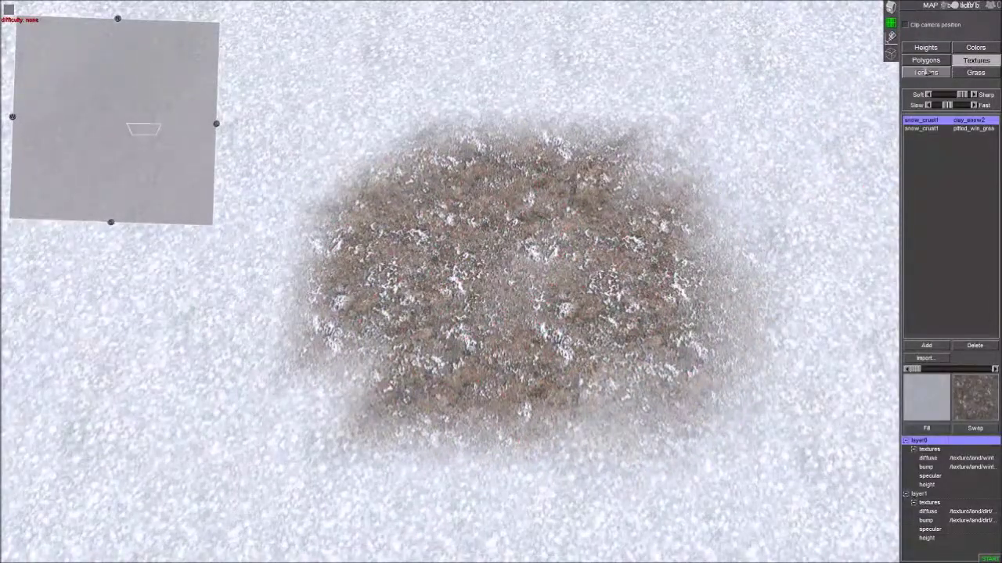
left_click(926, 61)
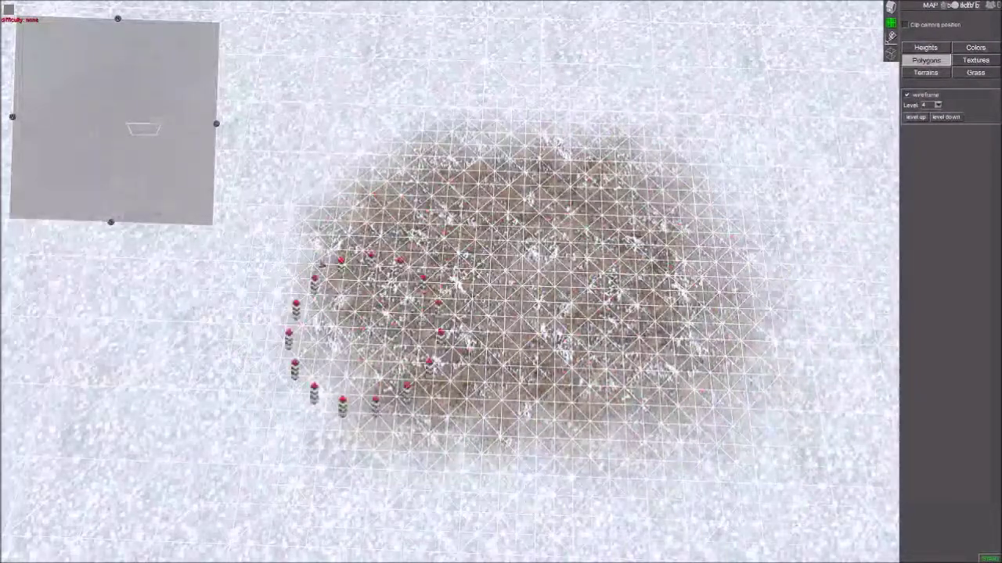
left_click(971, 61)
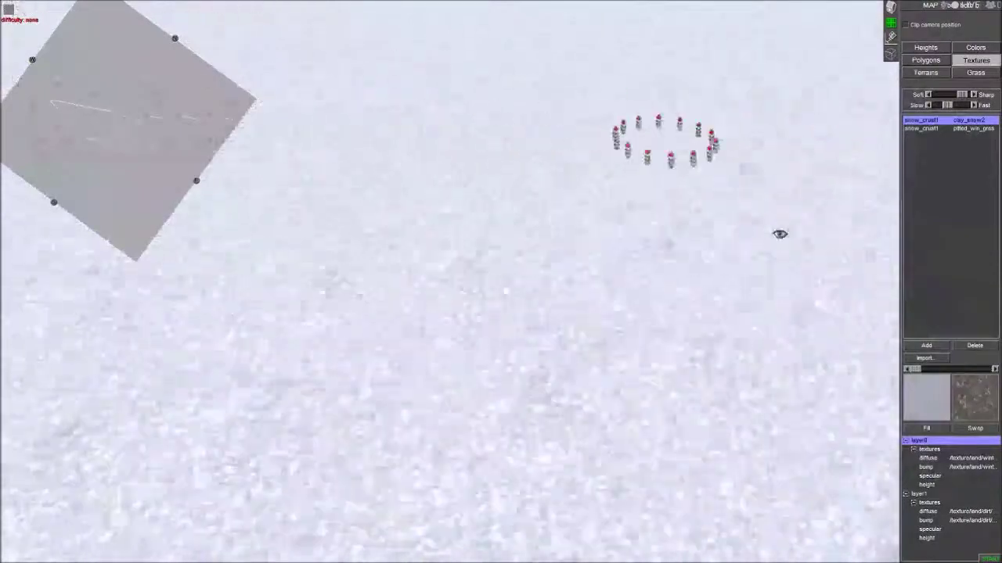
Examine the sandbagged trench and its texture edges from several angles and distances
middle_click_drag(250, 333, 584, 340)
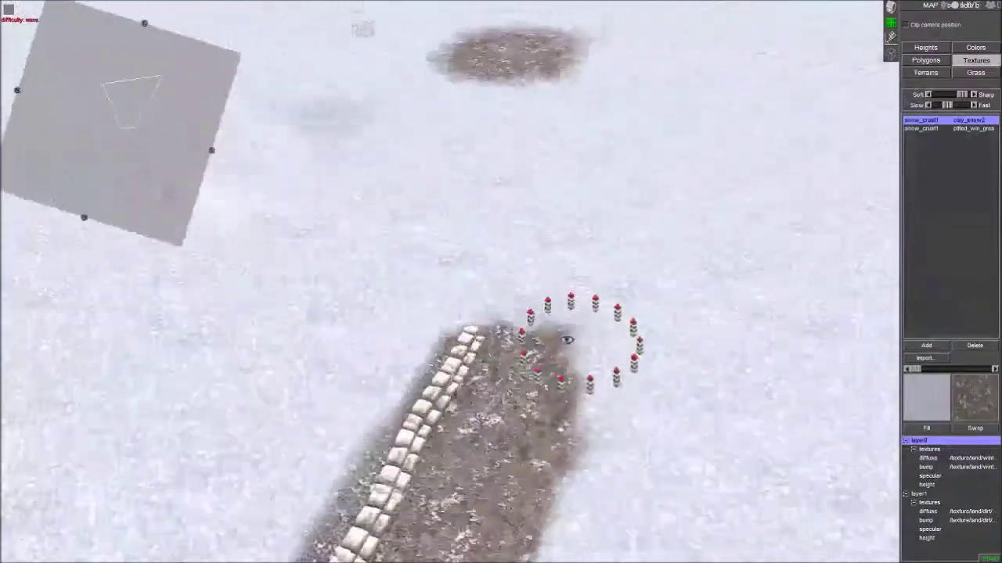
mouse_move(419, 361)
middle_mouse_down()
mouse_move(15, 316)
mouse_move(6, 211)
middle_mouse_up()
middle_click_drag(643, 302, 445, 238)
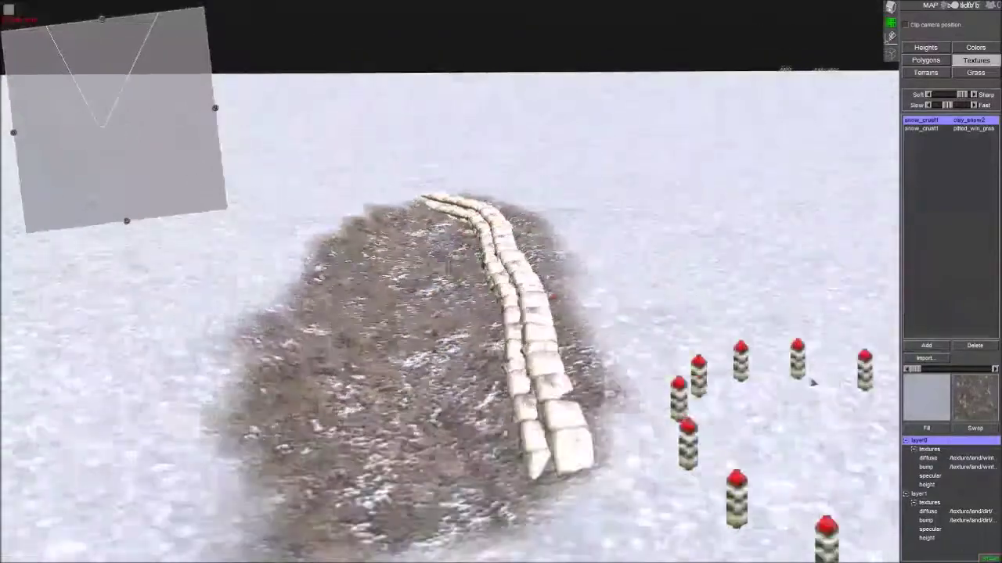
scroll(812, 380, "up", 3)
middle_click_drag(638, 384, 547, 343)
scroll(623, 408, "down", 3)
scroll(630, 387, "up", 3)
scroll(529, 341, "down", 3)
scroll(591, 333, "up", 2)
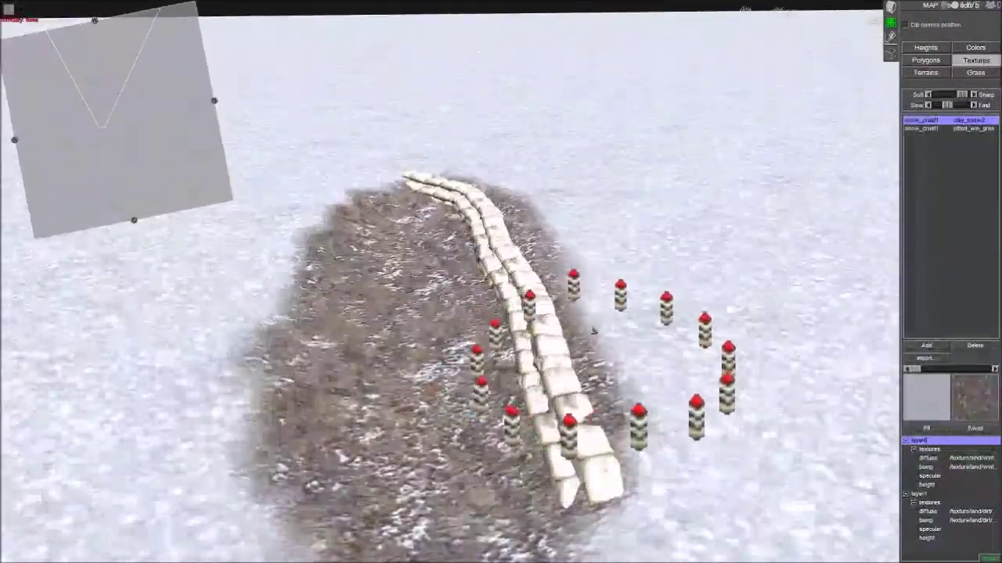
mouse_move(485, 325)
middle_mouse_down()
mouse_move(617, 331)
mouse_move(704, 319)
mouse_move(642, 333)
mouse_move(618, 356)
mouse_move(682, 324)
middle_mouse_up()
scroll(618, 356, "up", 2)
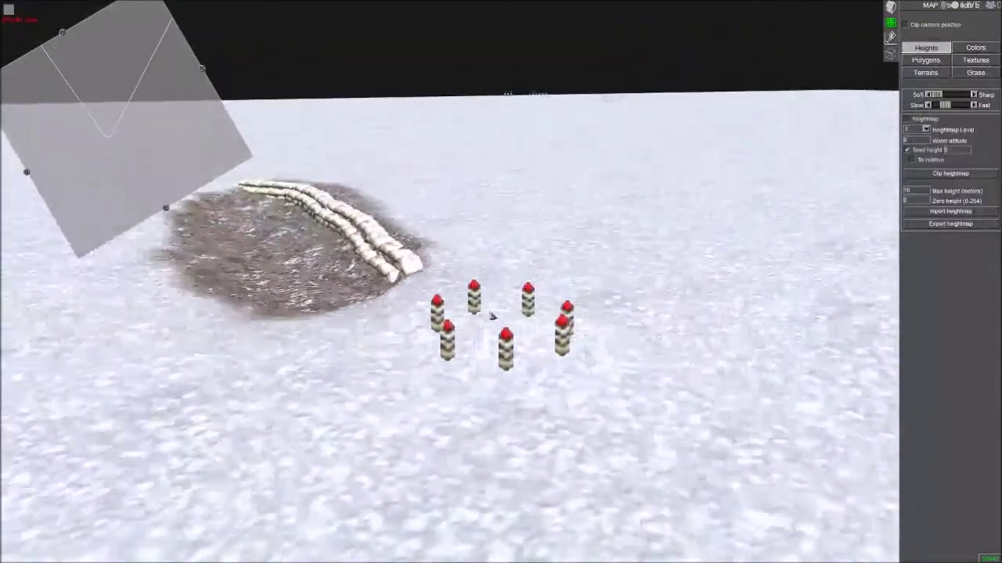
Paint a broad area of clay_snow2 texture across the open snow and over the ground around the trench
middle_click_drag(530, 342, 561, 389)
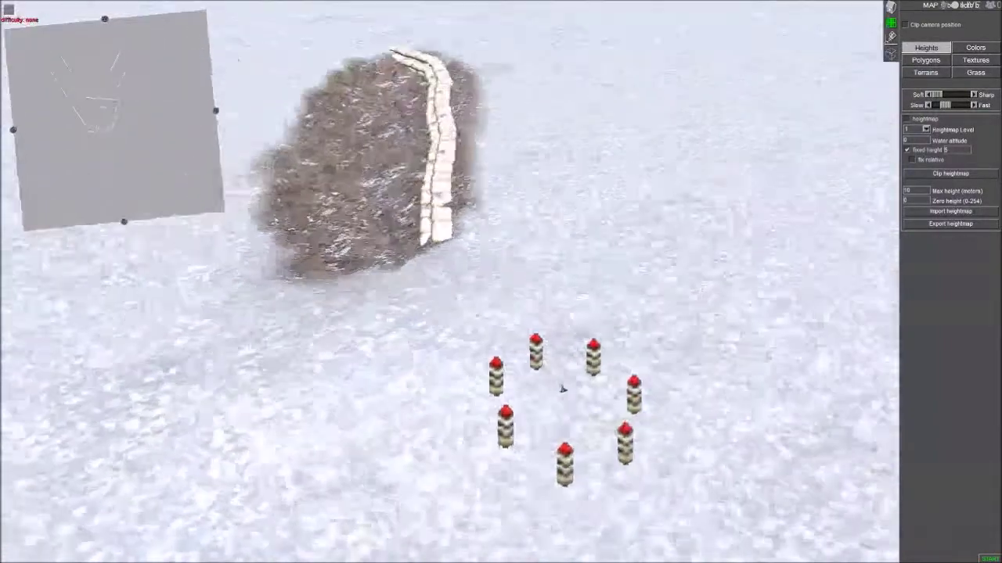
scroll(740, 336, "down", 5)
middle_click_drag(718, 332, 693, 339)
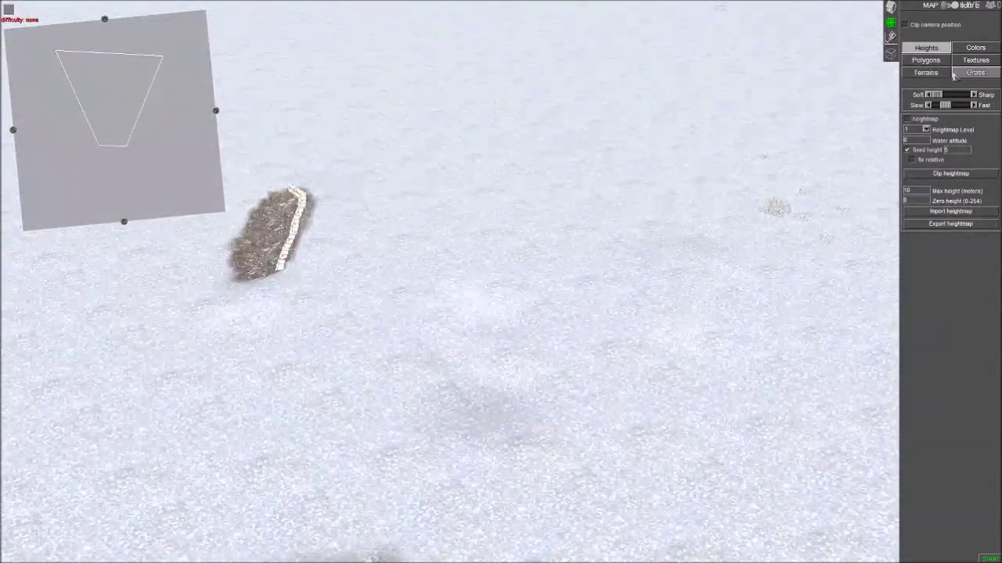
left_click(971, 48)
left_click(971, 61)
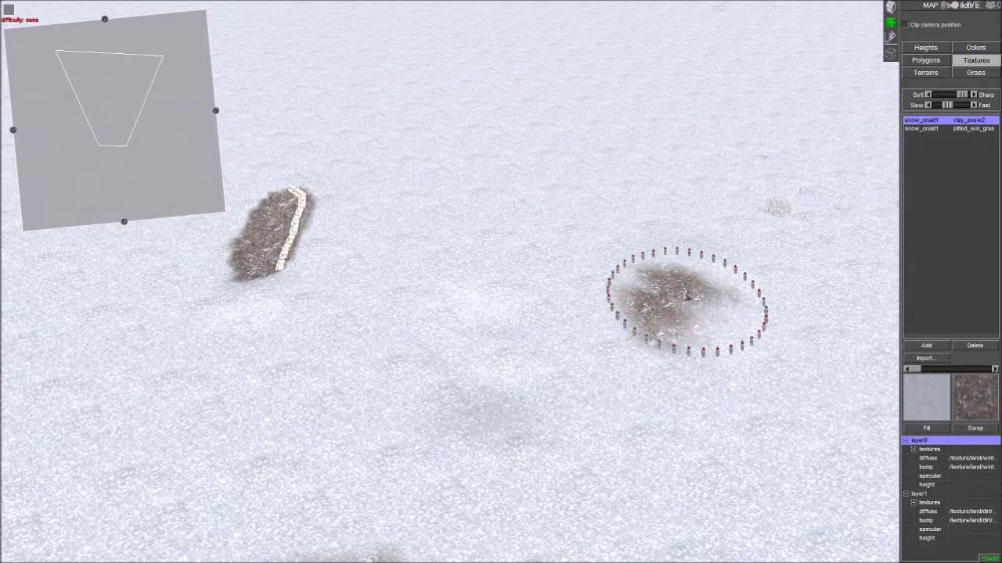
mouse_move(686, 296)
left_mouse_down()
mouse_move(337, 369)
mouse_move(275, 345)
mouse_move(280, 234)
left_mouse_up()
Raise the textured ground beside the trench into steep mounds with the Heights brush, and level it back with fixed height 0
scroll(58, 333, "up", 2)
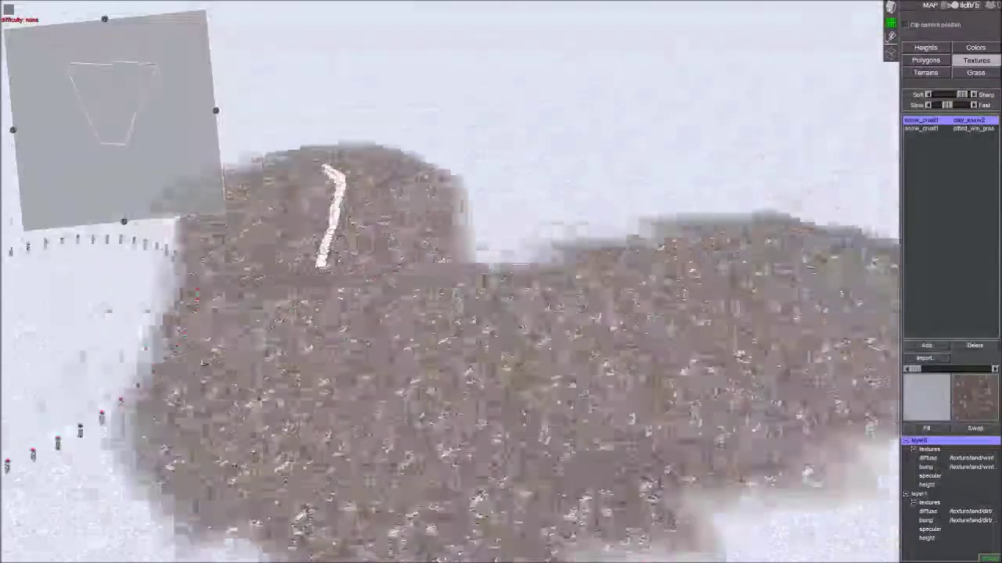
scroll(501, 360, "up", 3)
mouse_move(537, 368)
middle_mouse_down()
mouse_move(626, 336)
mouse_move(610, 341)
middle_mouse_up()
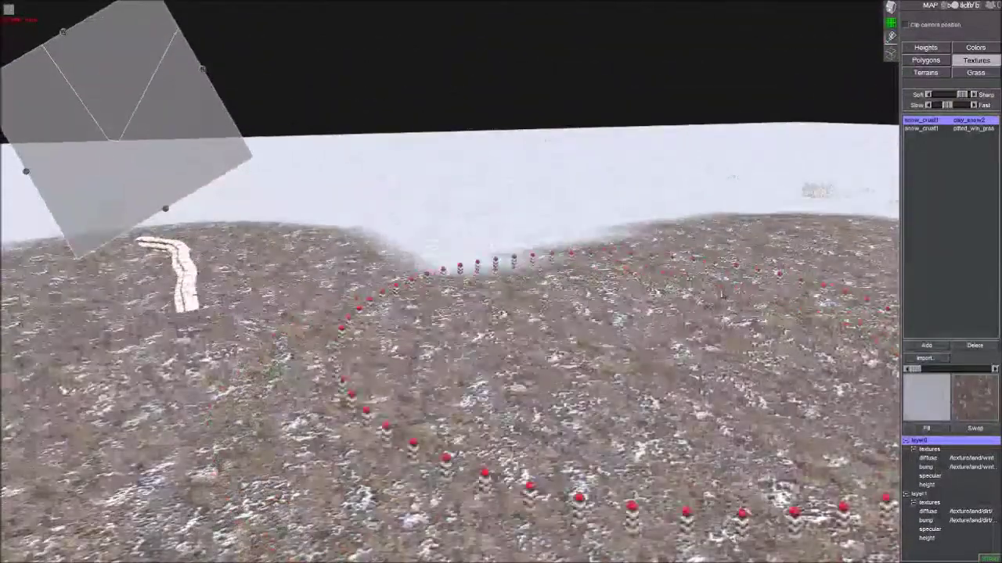
left_click(932, 50)
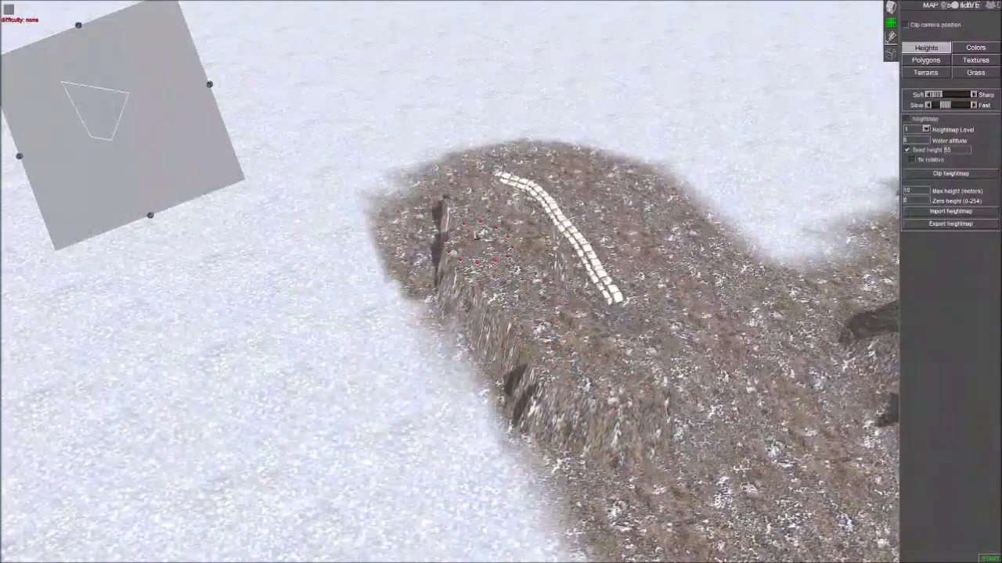
left_click_drag(475, 235, 482, 302)
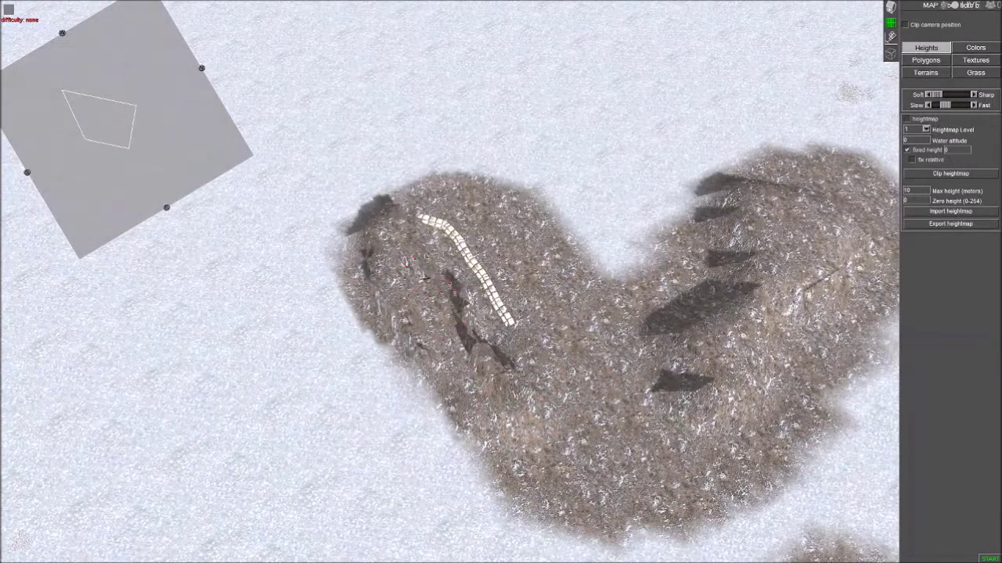
middle_click_drag(506, 381, 469, 345)
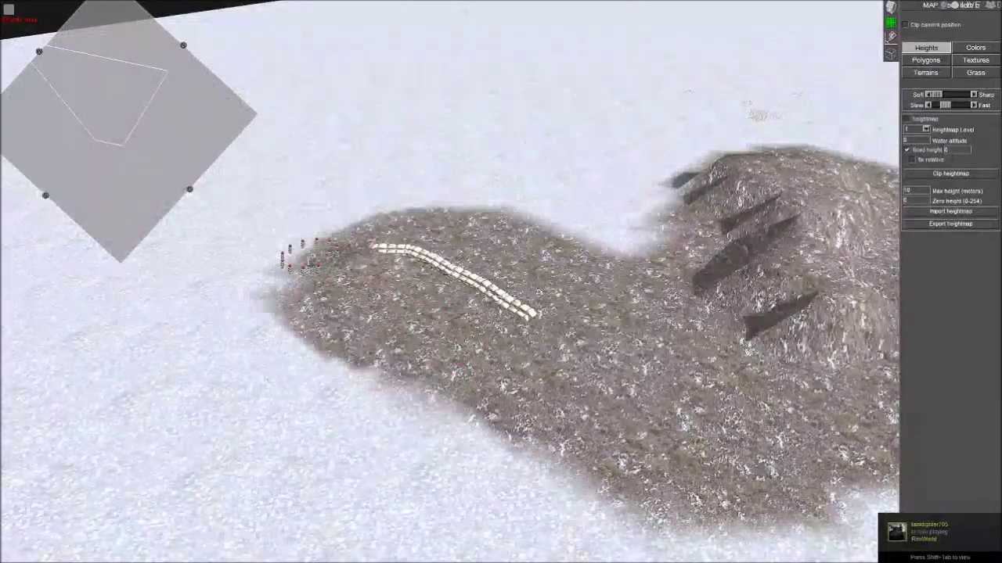
scroll(313, 255, "up", 1)
key("Right")
left_click_drag(661, 325, 660, 347)
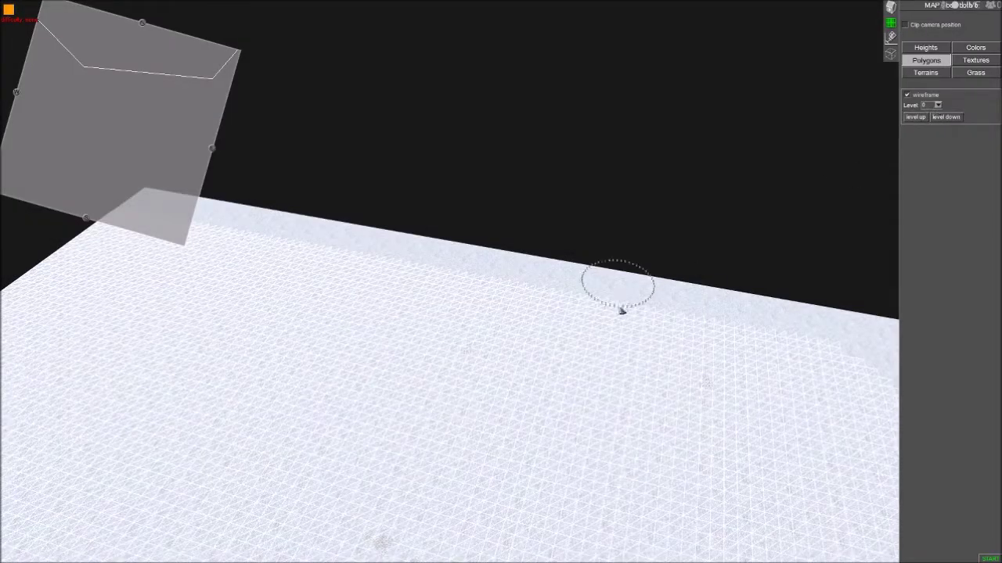
Brush level 4 polygons over the corner of the snow map, extending the terrain past its border
middle_click_drag(622, 312, 587, 313)
key("Right")
middle_click_drag(789, 345, 503, 255)
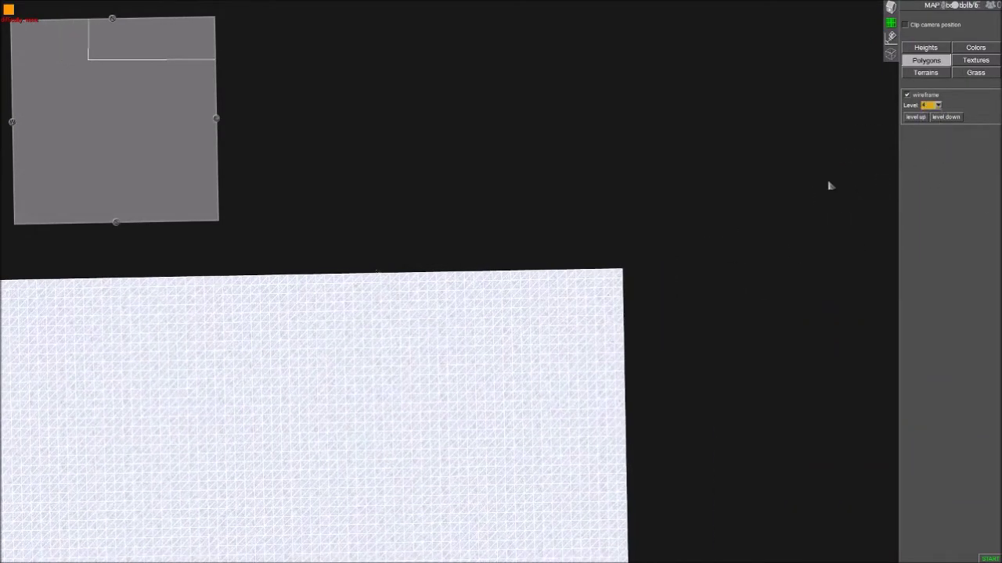
scroll(593, 289, "up", 2)
left_click_drag(592, 285, 610, 252)
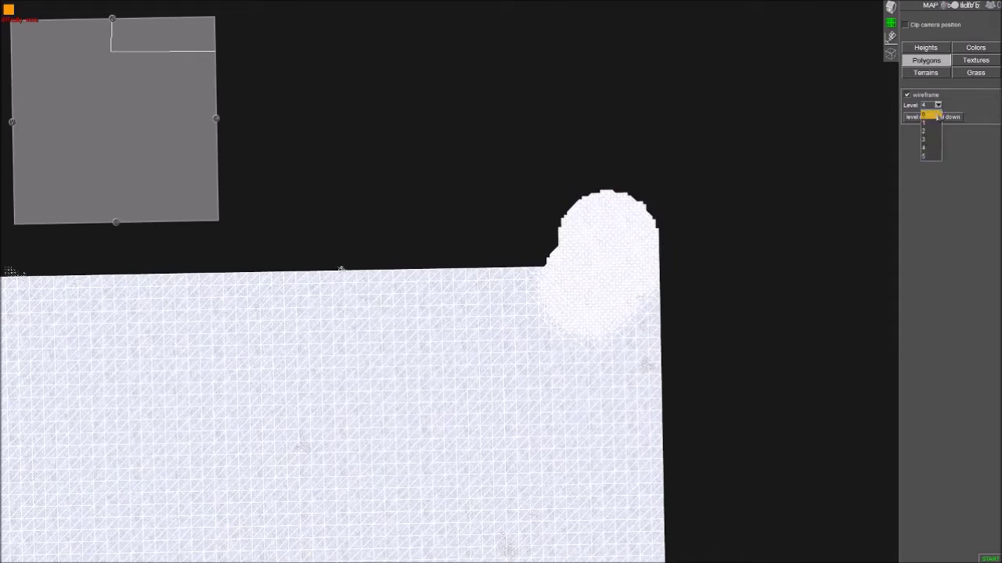
Set the polygon level to 0 and brush over the dense corner and along the map's sides to push the terrain border outward
mouse_move(547, 285)
left_mouse_down()
mouse_move(492, 253)
mouse_move(553, 215)
mouse_move(595, 235)
mouse_move(594, 313)
left_mouse_up()
left_click_drag(483, 268, 282, 257)
mouse_move(657, 283)
left_mouse_down()
mouse_move(642, 259)
mouse_move(530, 263)
mouse_move(470, 287)
mouse_move(168, 306)
mouse_move(125, 296)
mouse_move(121, 280)
left_mouse_up()
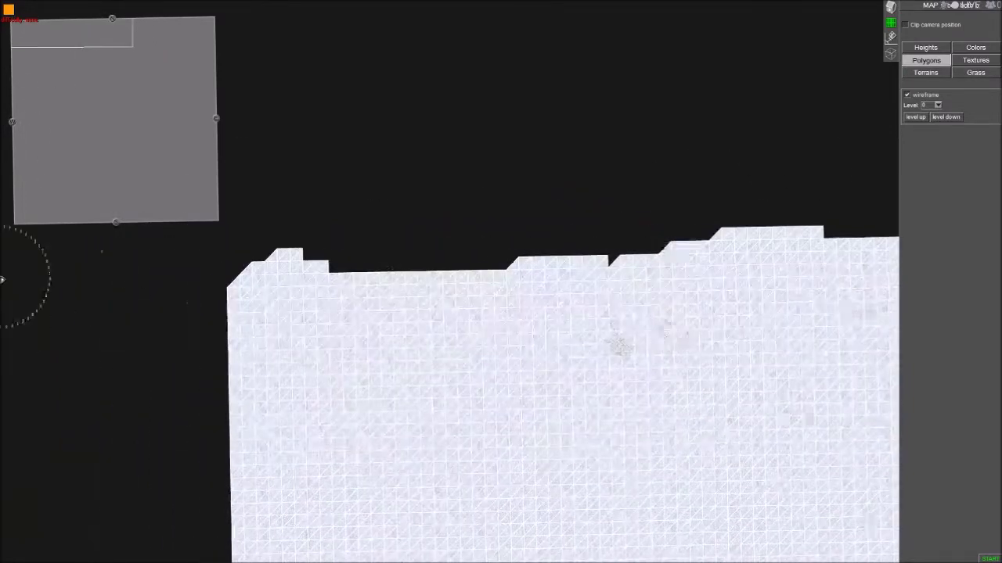
middle_click_drag(650, 360, 443, 310)
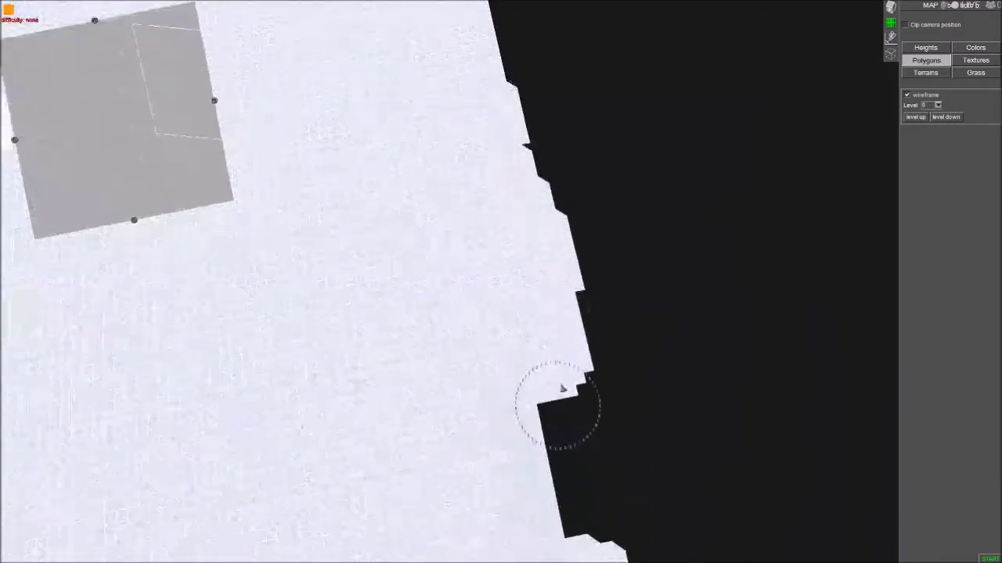
mouse_move(581, 409)
left_mouse_down()
mouse_move(581, 358)
mouse_move(642, 352)
mouse_move(542, 343)
mouse_move(550, 248)
left_mouse_up()
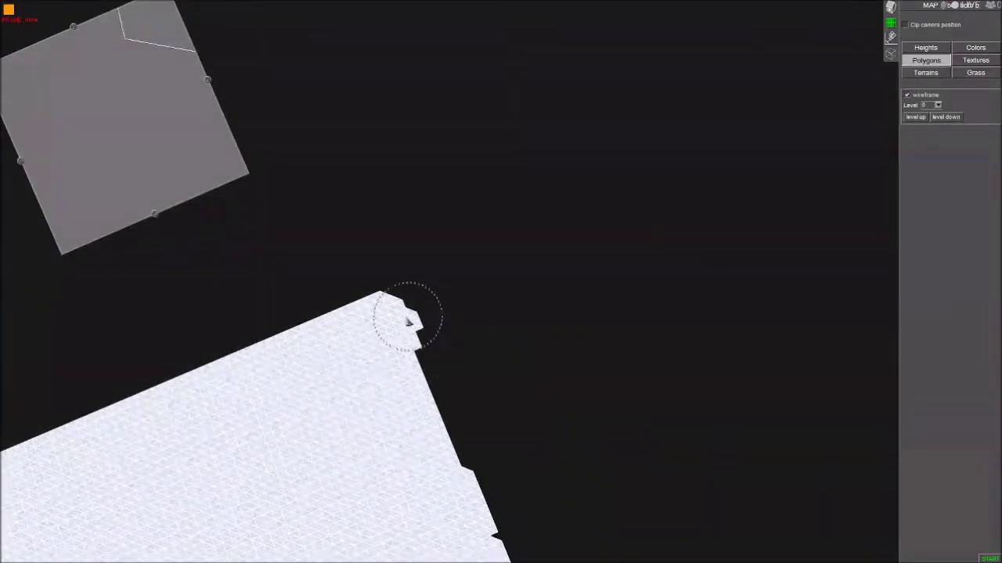
left_click_drag(407, 321, 475, 463)
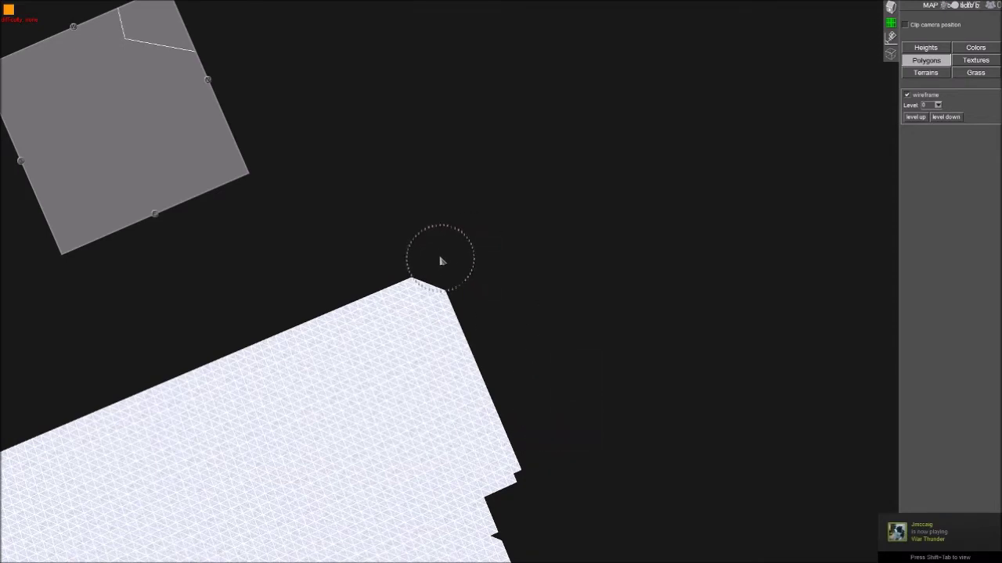
Fill in the missing map corner with level 0 polygons and trim the excess to leave a sharp, straight corner
middle_click_drag(401, 337, 541, 374)
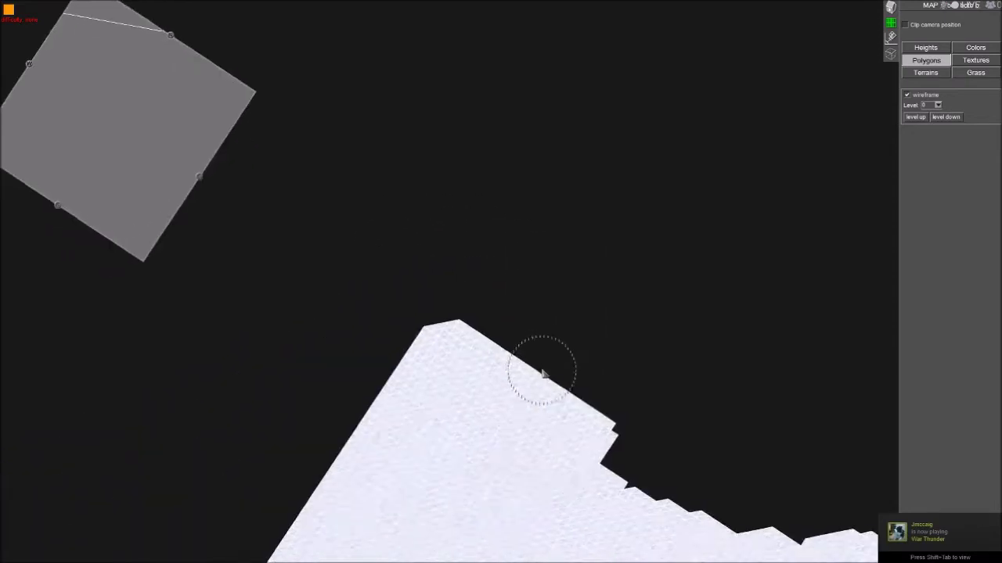
left_click(438, 303)
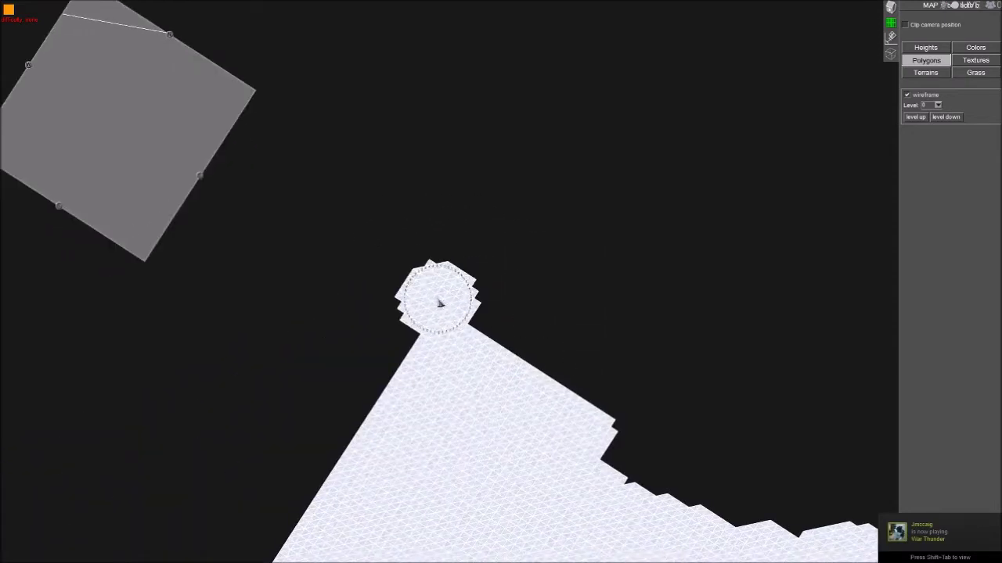
right_click(412, 256)
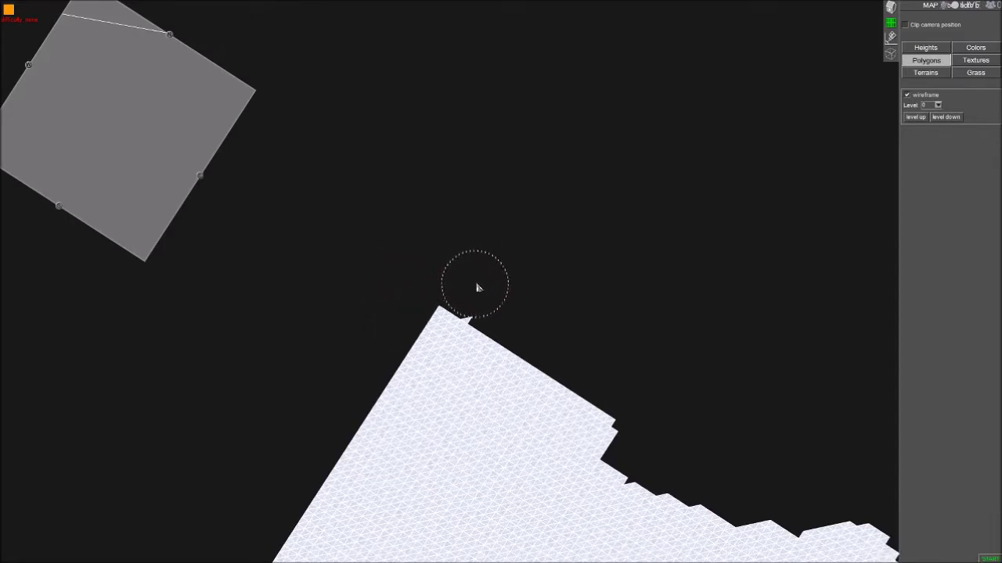
scroll(475, 349, "up", 5)
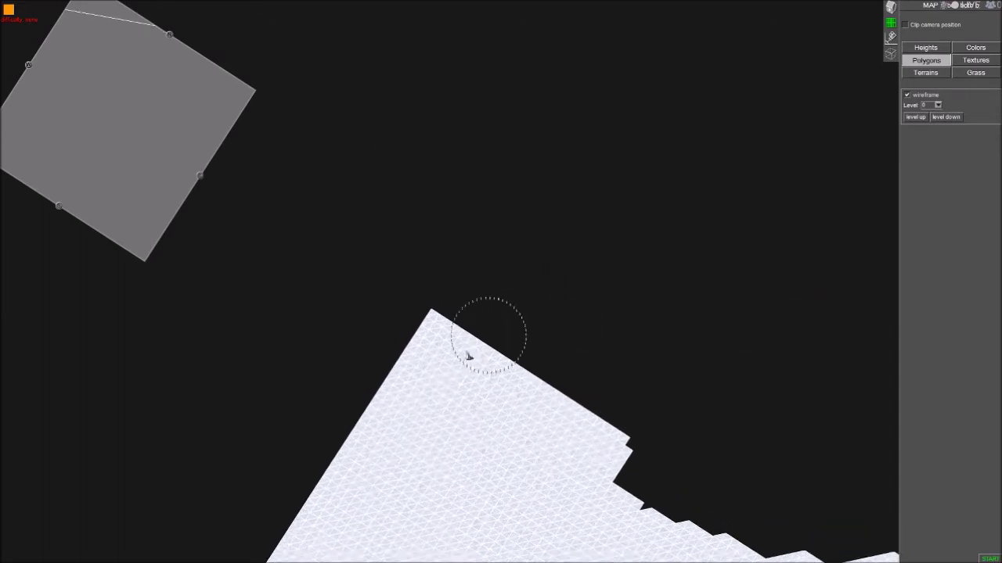
middle_click_drag(469, 364, 525, 380)
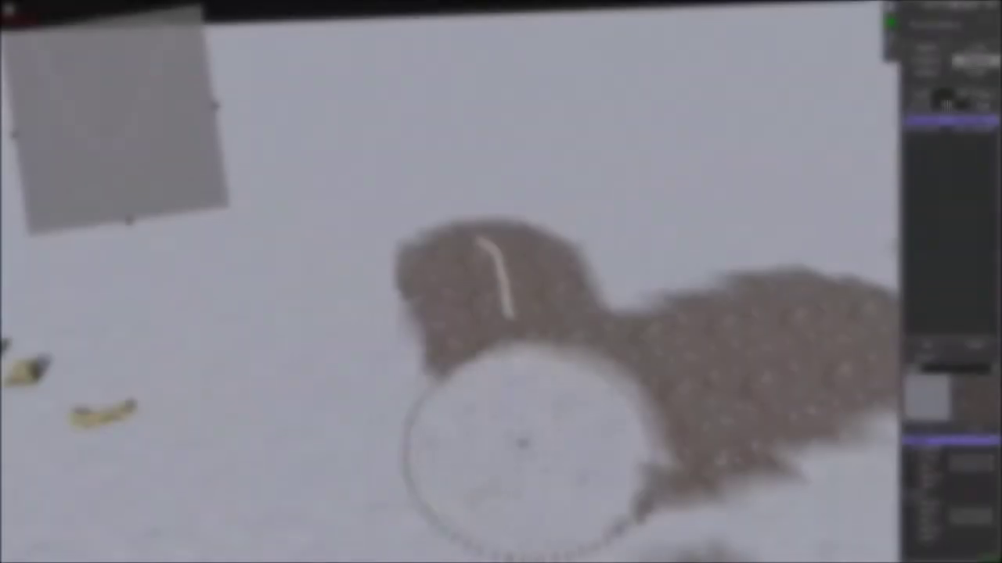
Restore the snow texture over the excess clay, keeping only a narrow clay strip around the sandbagged trench
mouse_move(523, 443)
left_mouse_down()
mouse_move(381, 363)
mouse_move(369, 274)
mouse_move(446, 159)
left_mouse_up()
mouse_move(610, 237)
left_mouse_down()
mouse_move(662, 371)
mouse_move(821, 313)
mouse_move(816, 349)
mouse_move(626, 467)
mouse_move(595, 391)
left_mouse_up()
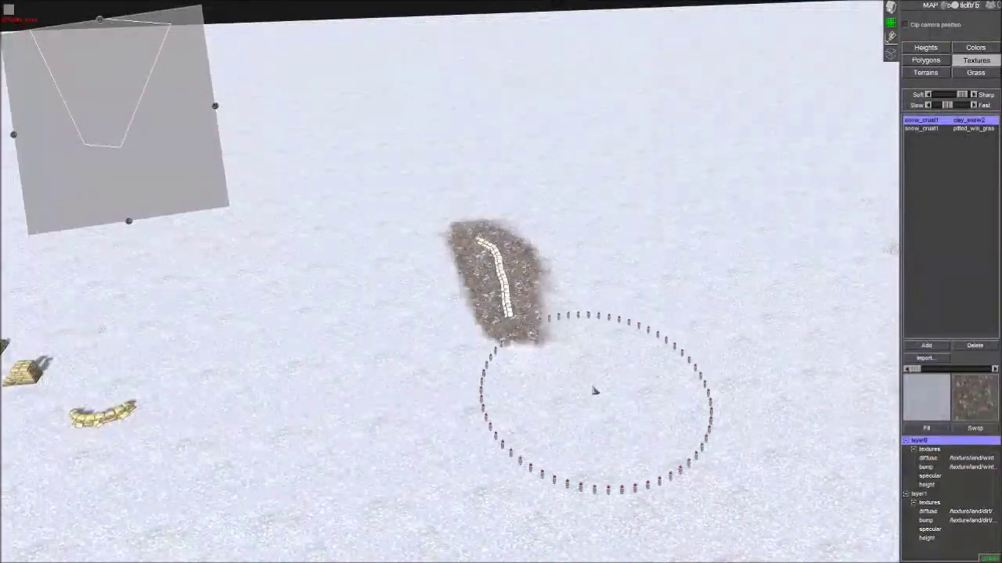
middle_click_drag(594, 391, 727, 389)
key("Right")
left_click_drag(747, 440, 690, 471)
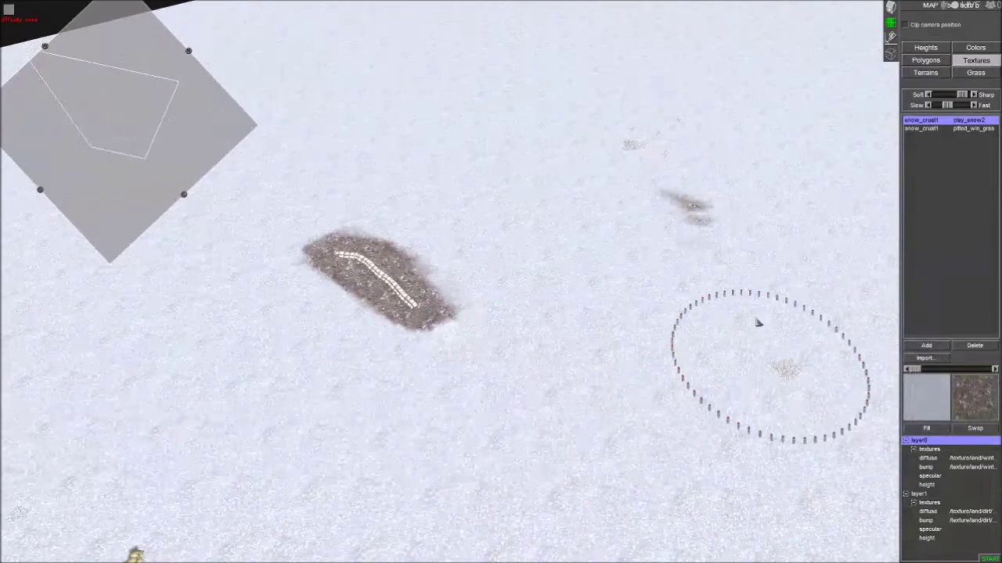
left_click_drag(651, 167, 738, 302)
Switch to object editing and inspect the sandbag line and trench floor up close from several angles
scroll(686, 355, "up", 6)
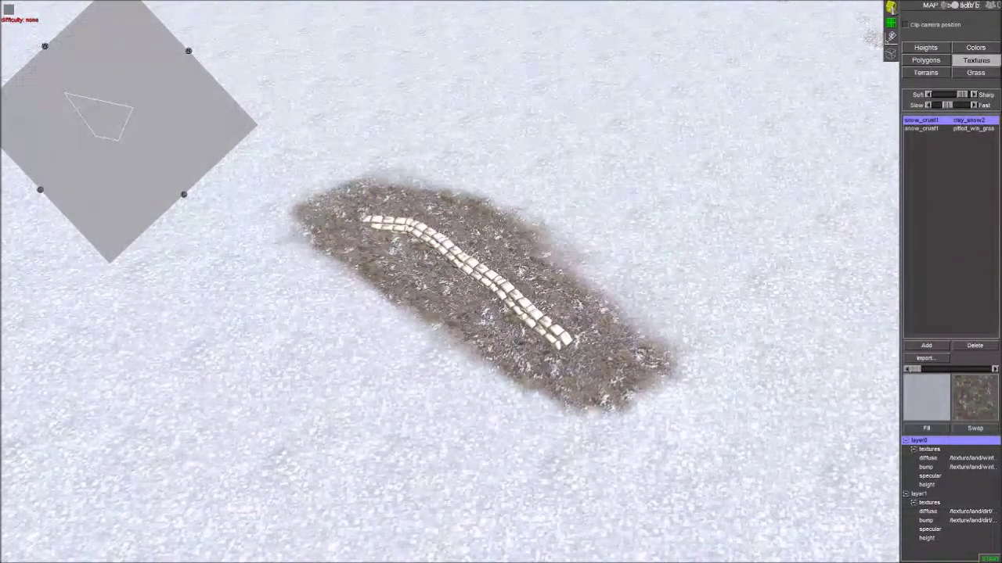
left_click(892, 10)
scroll(743, 324, "up", 3)
middle_click_drag(743, 324, 603, 234)
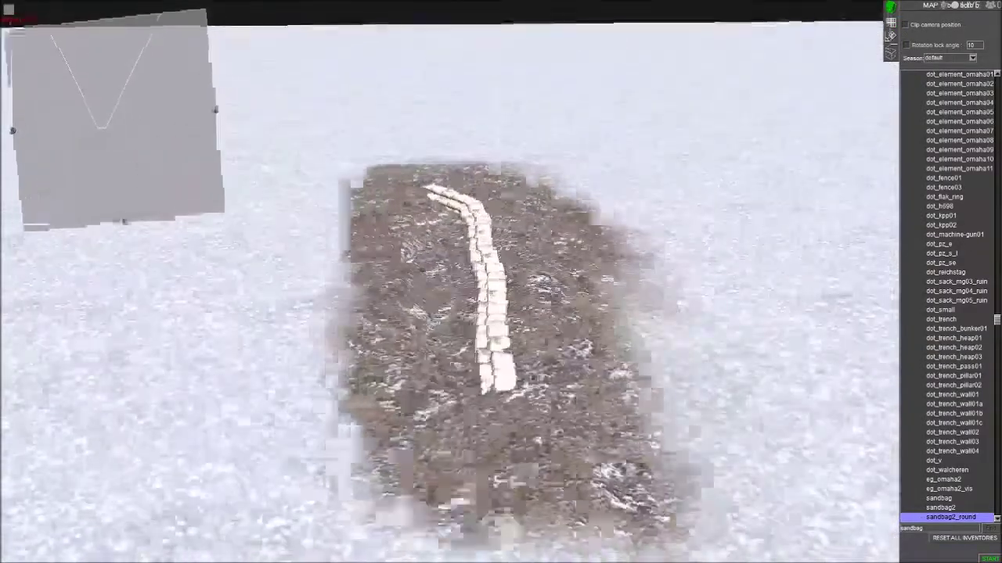
scroll(485, 360, "up", 4)
middle_click_drag(485, 360, 534, 343)
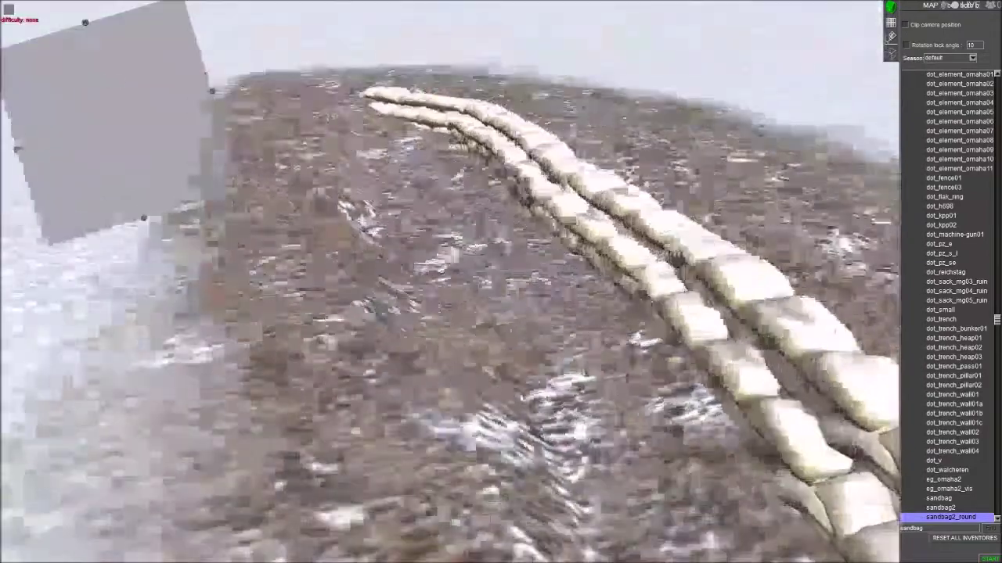
scroll(539, 376, "down", 4)
scroll(551, 354, "up", 4)
scroll(551, 353, "down", 4)
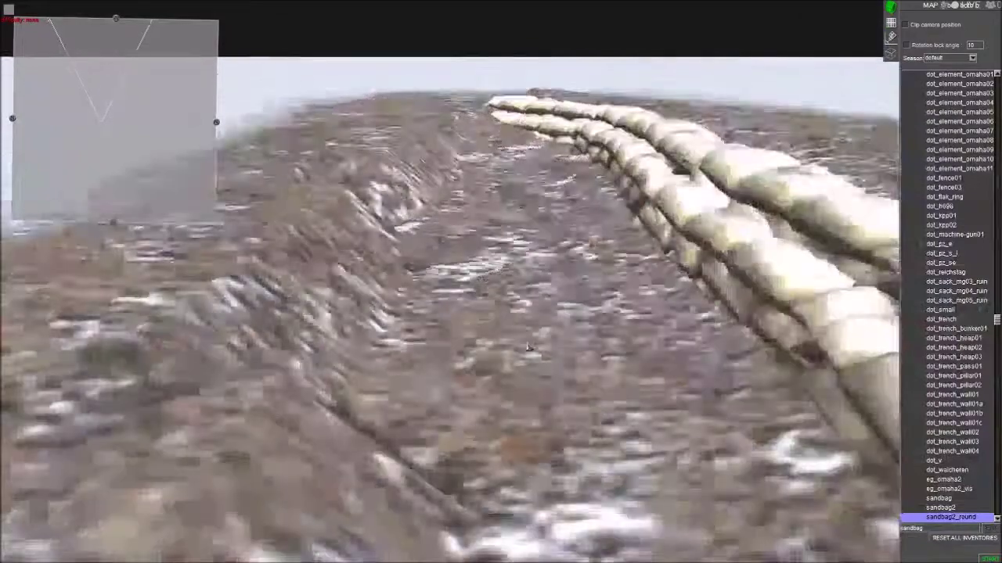